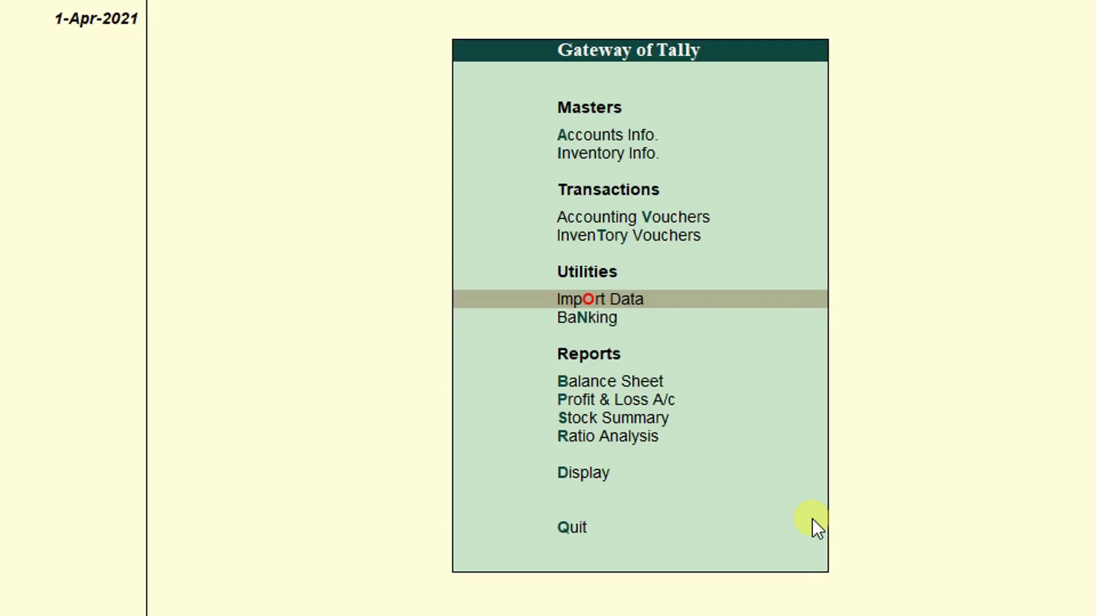
Browse Tally's Import Data choices (Masters, Vouchers), then switch to the Excel upload workbook.
key(Up)
key(Down)
key(Return)
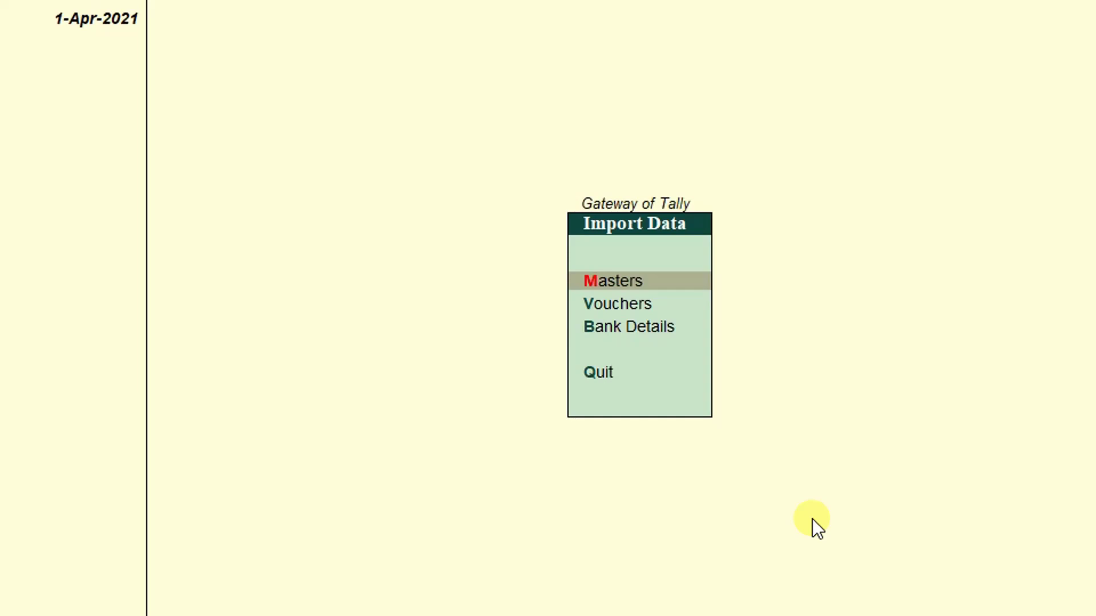
key(Down)
key(Down)
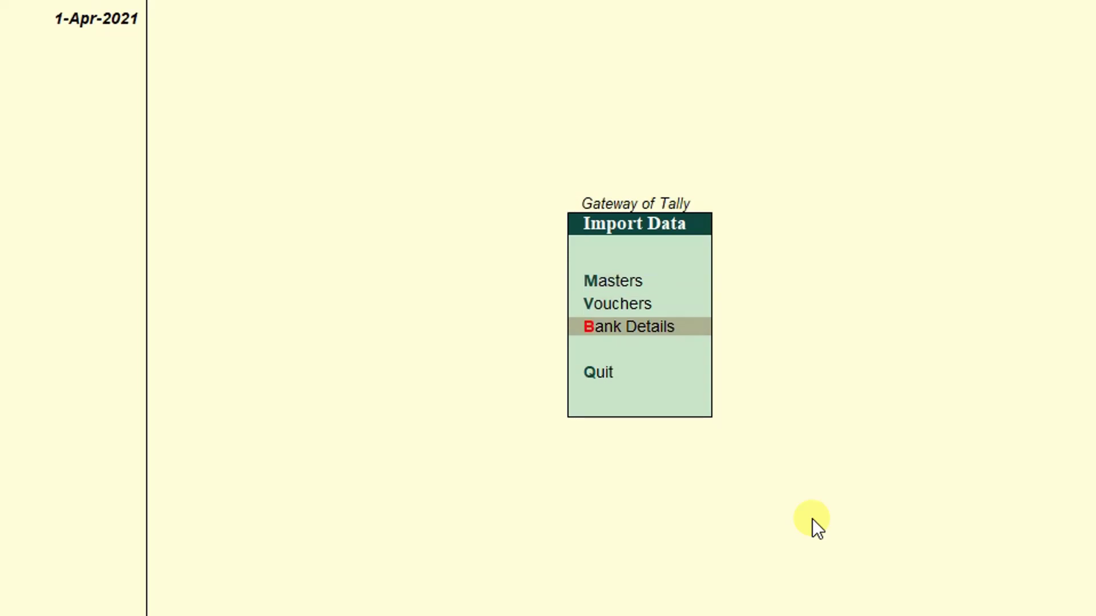
key(Up)
key(Up)
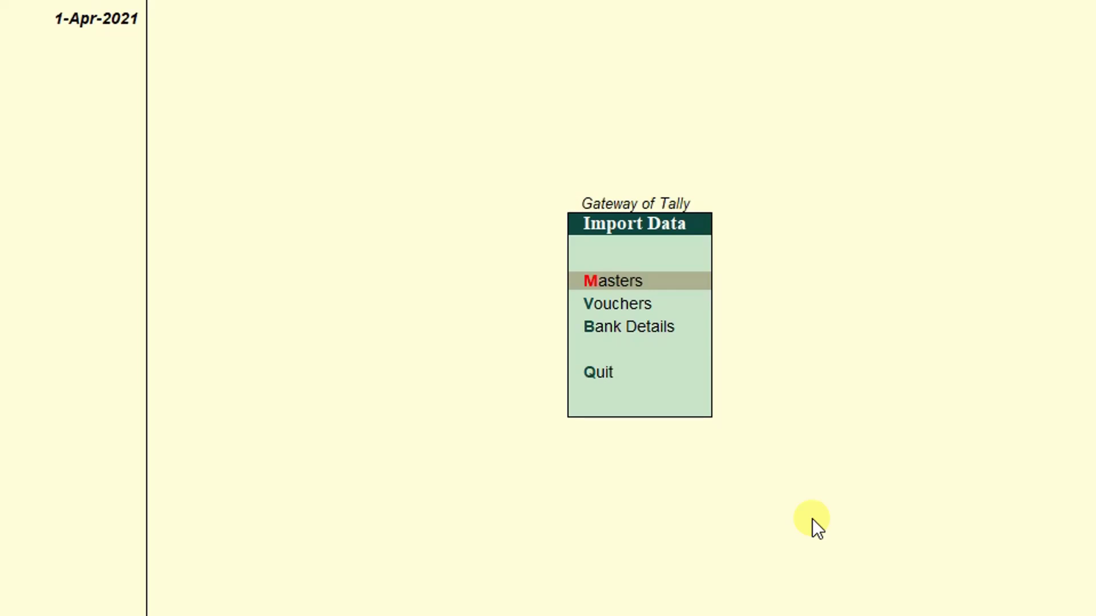
key(Down)
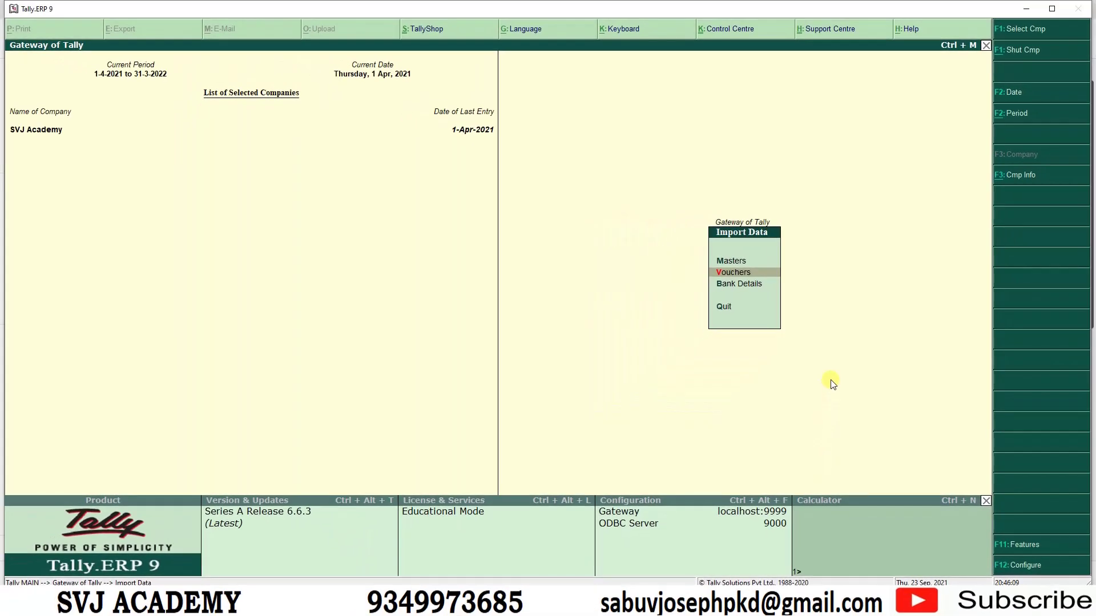
key(Up)
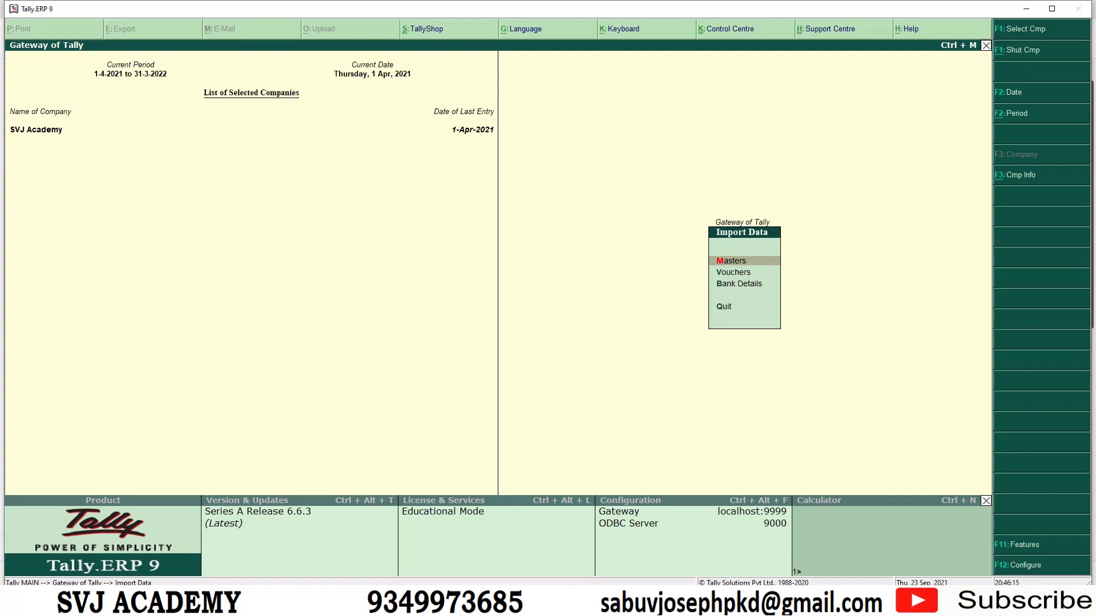
key(alt+Tab)
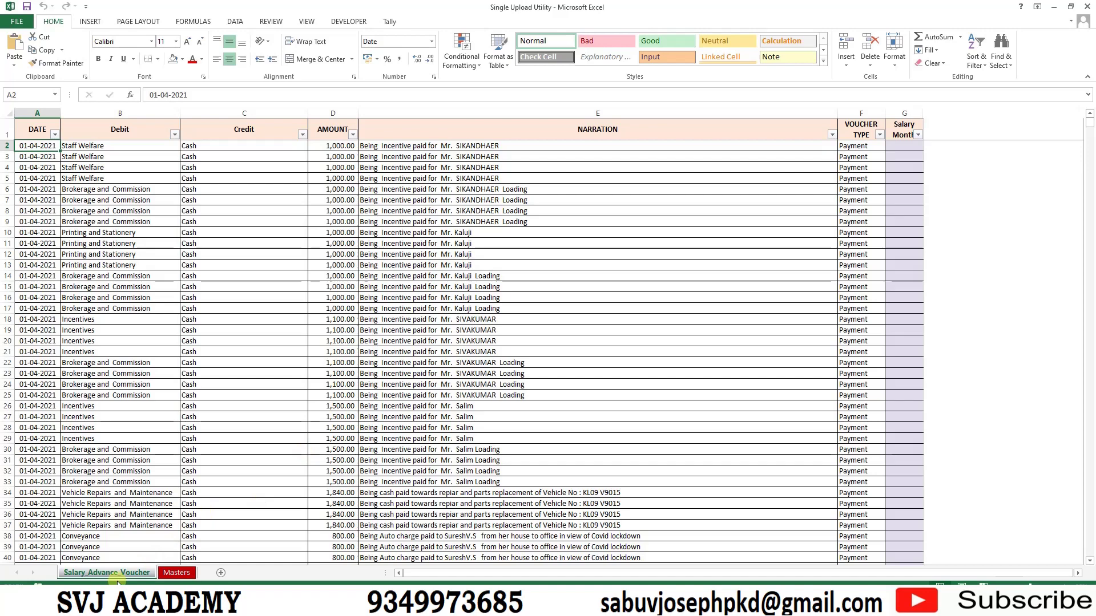
Show the Masters sheet and select the eleven ledger names in A2:A12.
click(181, 573)
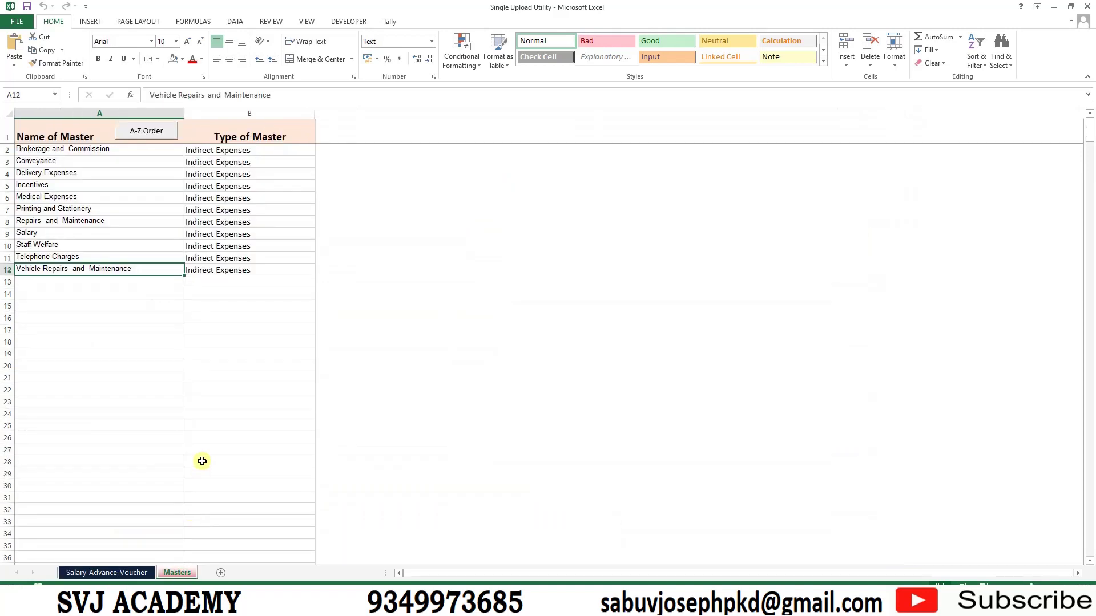
drag(89, 148, 100, 250)
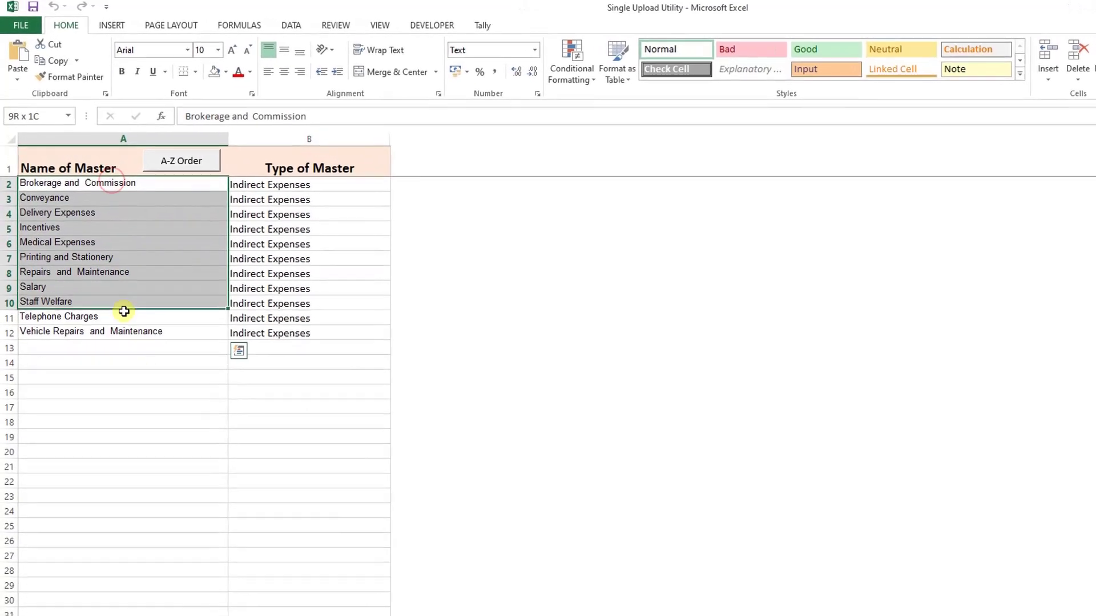
drag(124, 311, 123, 330)
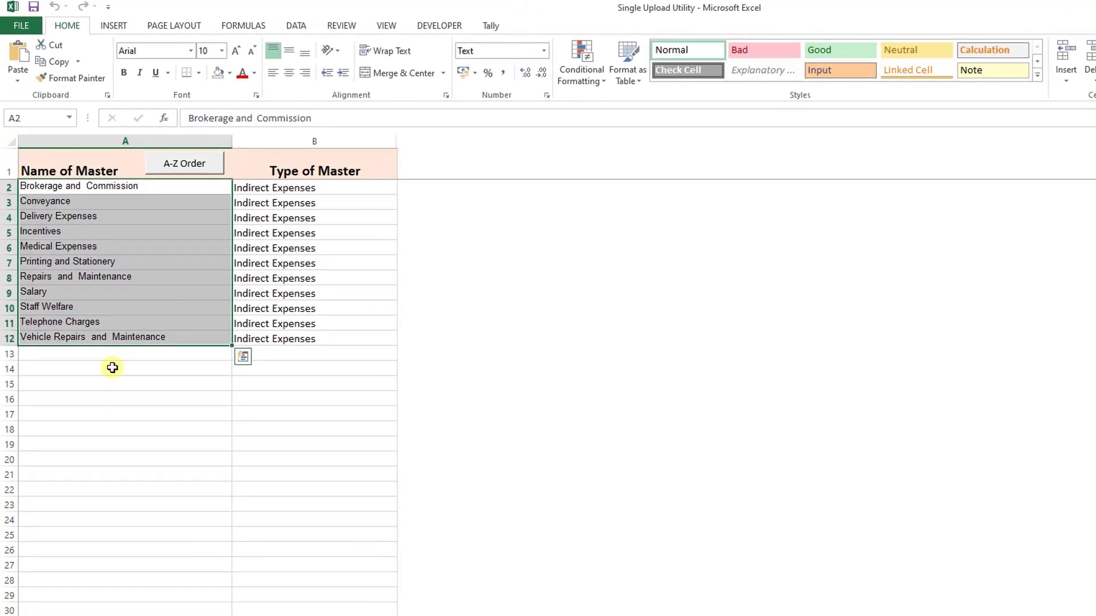
drag(108, 188, 284, 338)
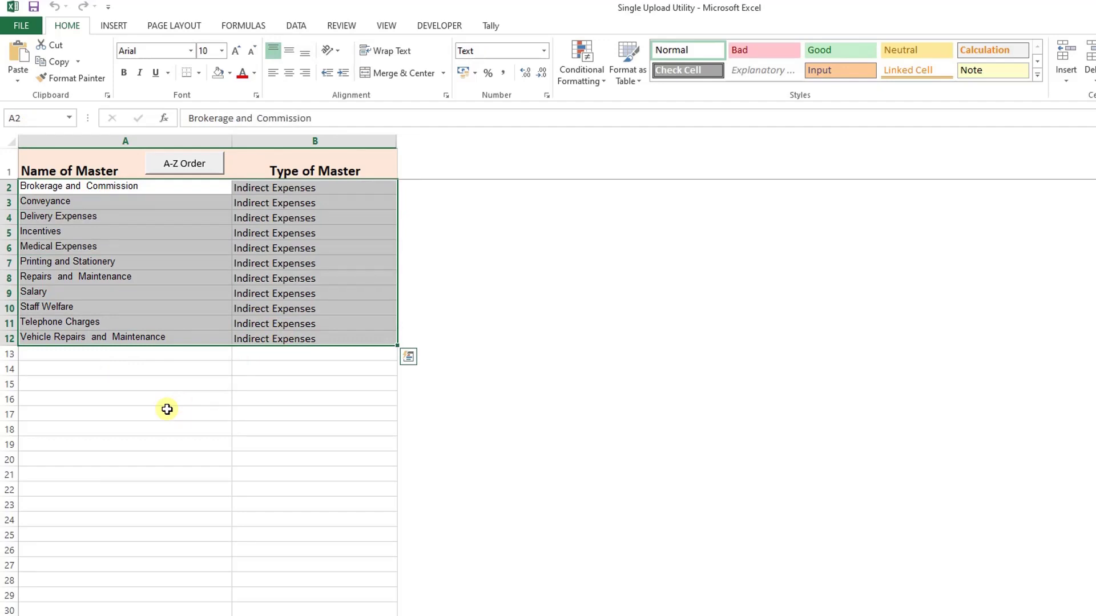
drag(74, 186, 100, 339)
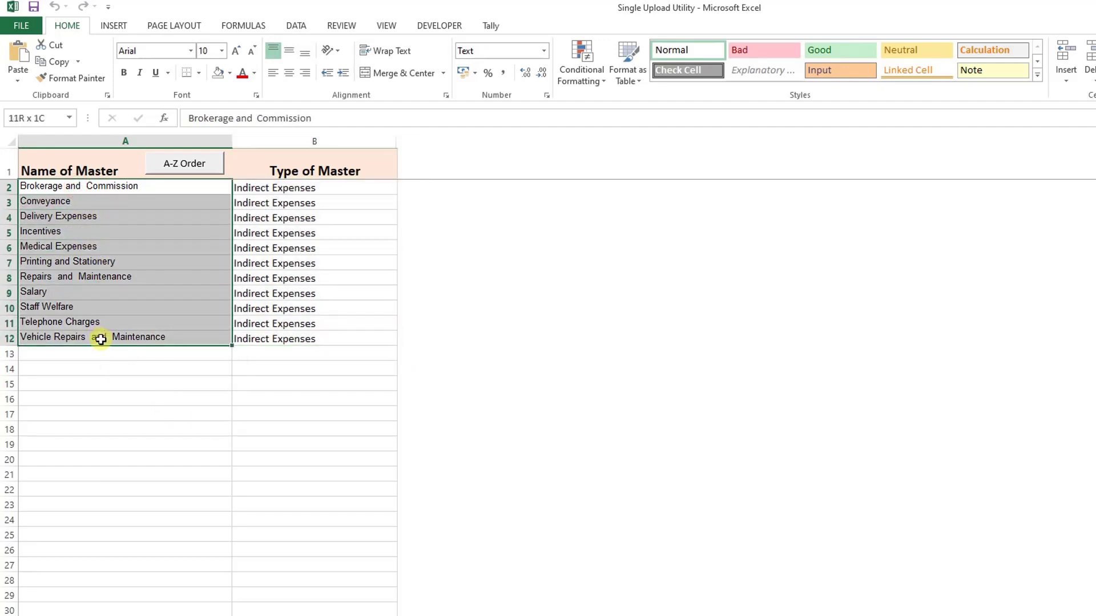
Check Tally's List of Accounts to confirm no expense ledgers exist yet.
key(alt+Tab)
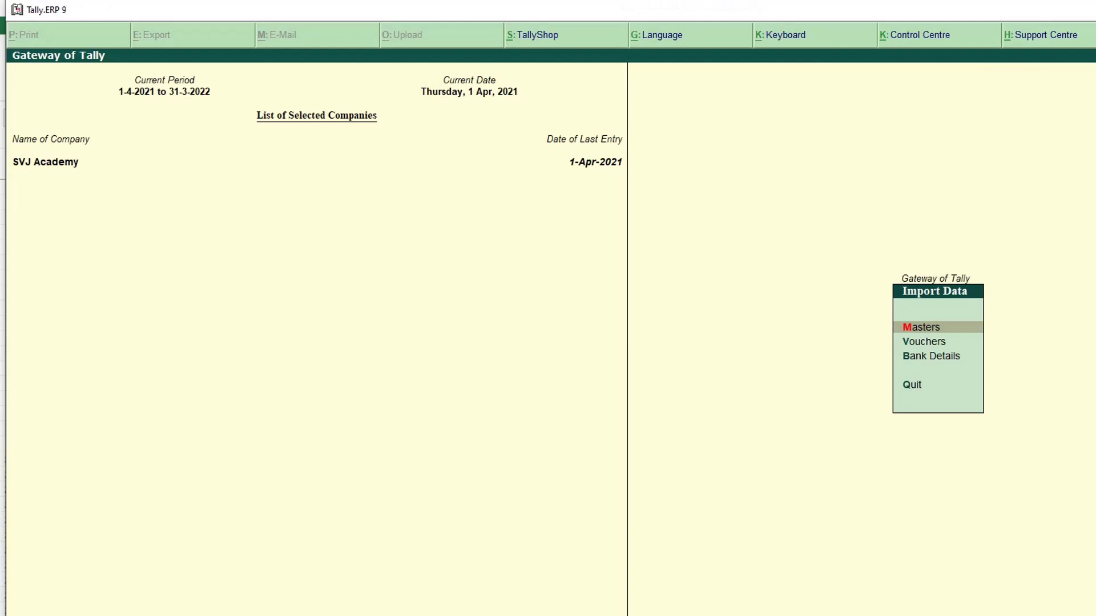
key(d)
key(Down)
key(Down)
key(Return)
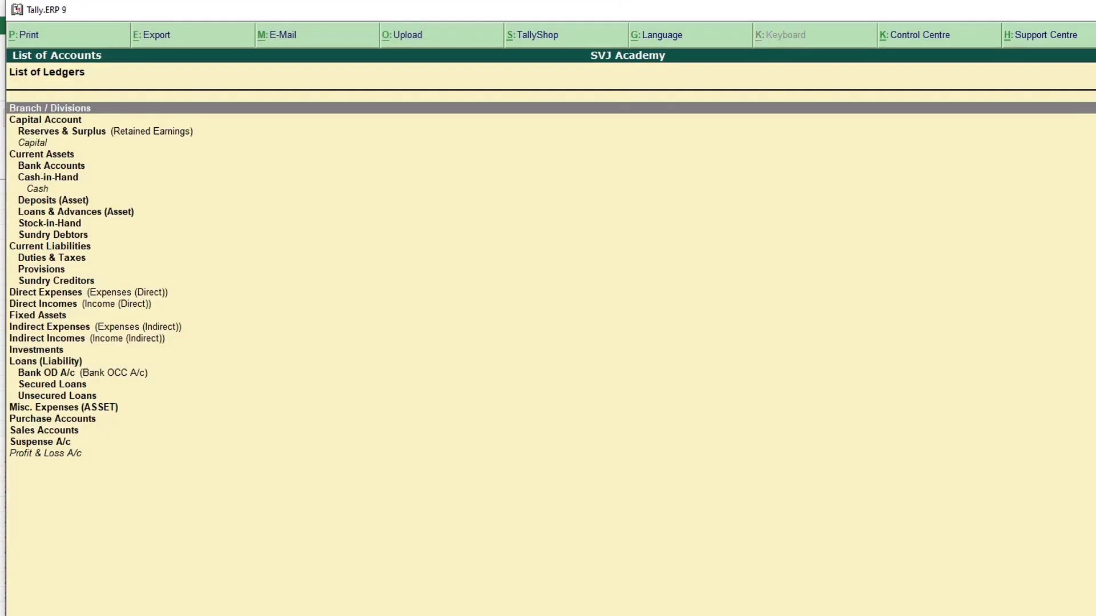
key(Down)
key(Down)
key(Down)
key(Down)
key(Down)
key(Down)
key(Down)
key(Down)
key(Down)
key(Down)
key(Down)
key(Down)
key(Down)
key(Down)
key(Down)
key(Down)
key(Down)
key(Down)
key(Down)
key(Down)
key(Escape)
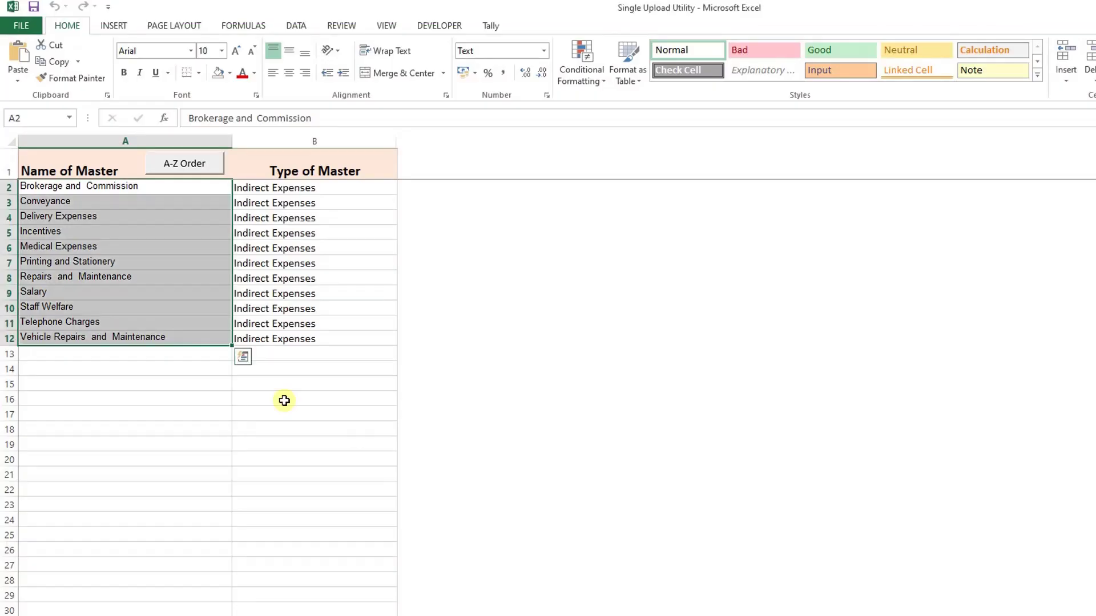
Export the ledger masters as 'master' XML on the Desktop, declining automatic import into Tally.
click(178, 276)
click(490, 26)
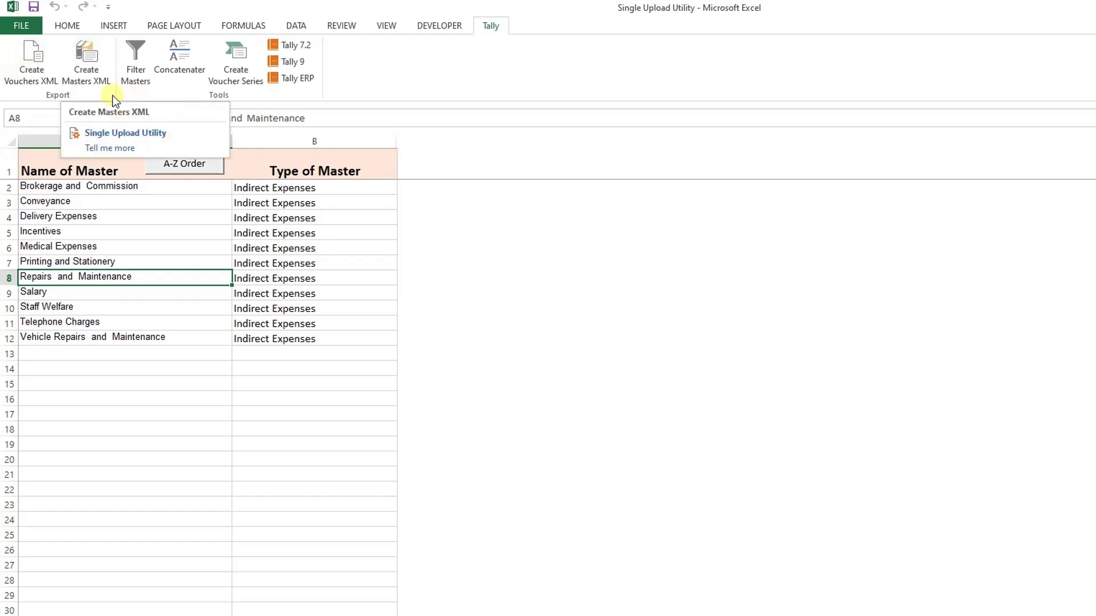
click(80, 74)
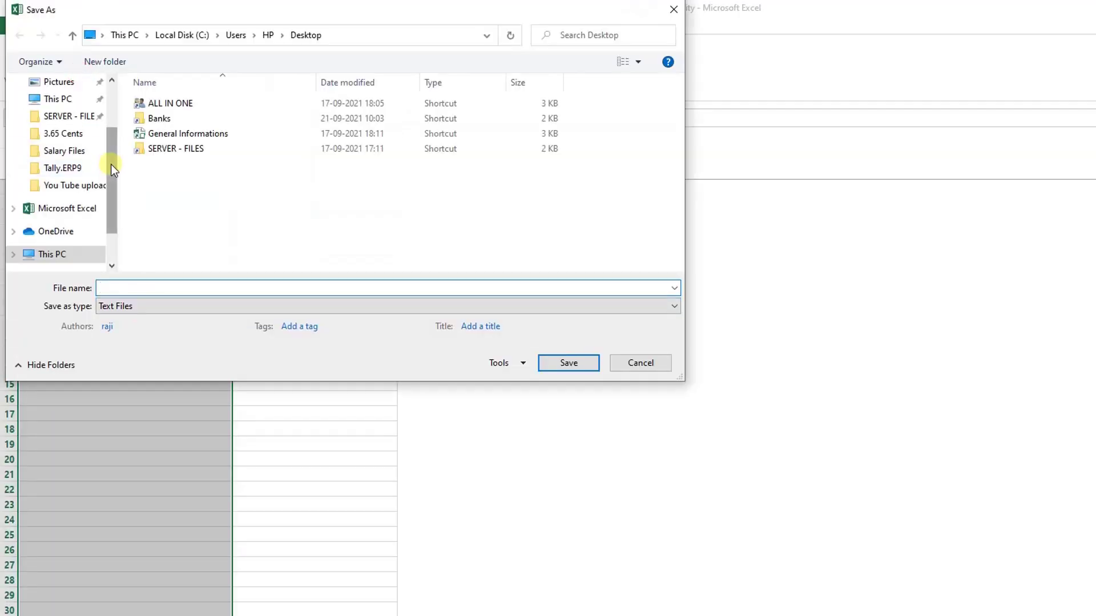
drag(112, 170, 111, 112)
click(59, 110)
click(170, 291)
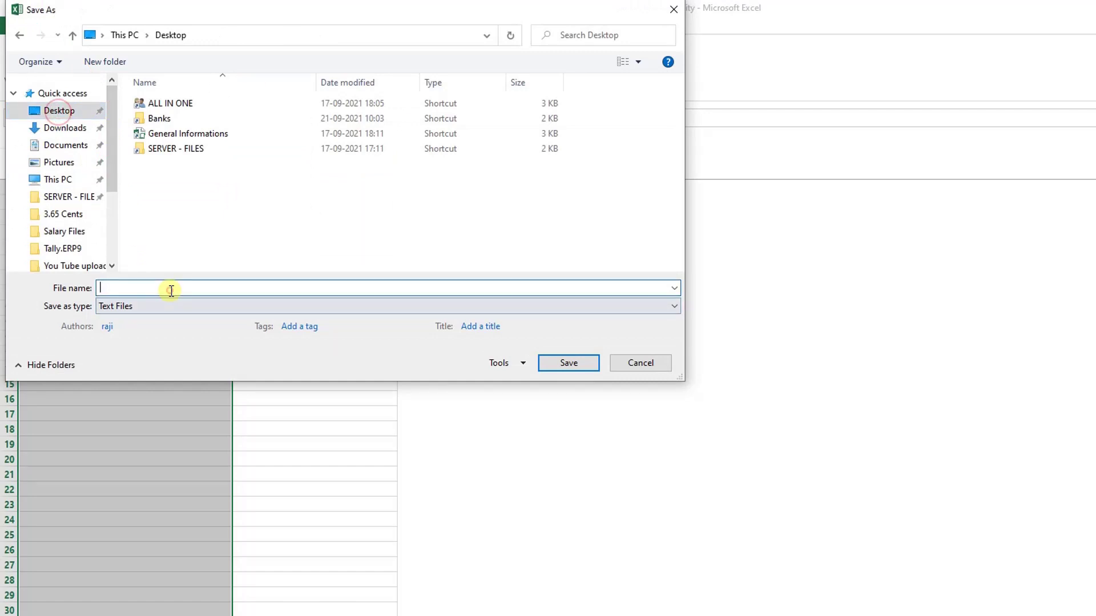
text(master)
click(555, 364)
click(727, 427)
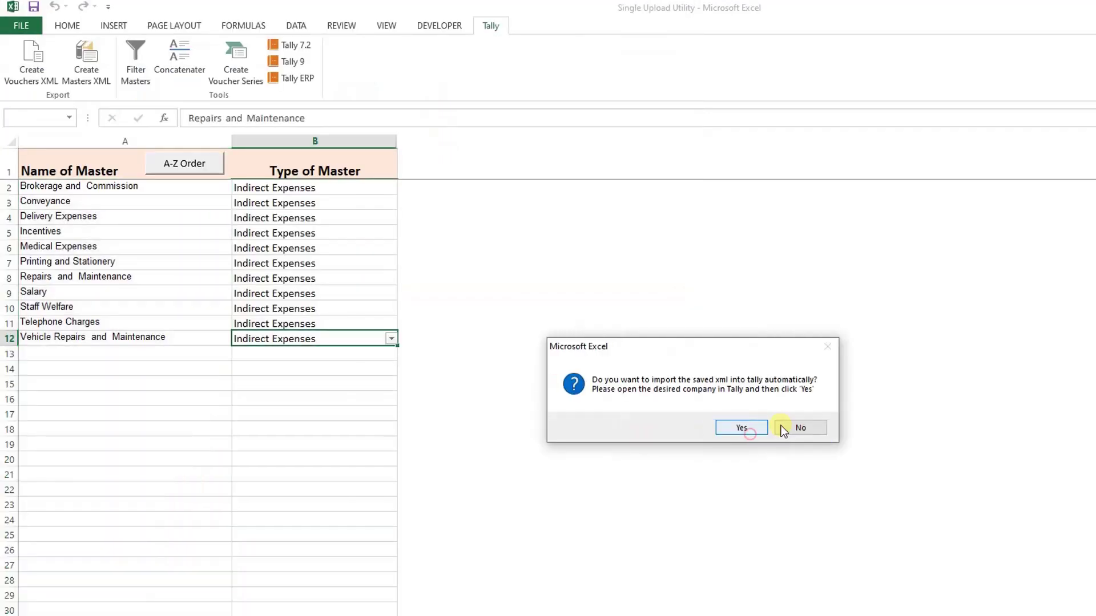
click(796, 426)
Copy the master XML file from the desktop into the Tally.ERP9 installation folder.
key(super+d)
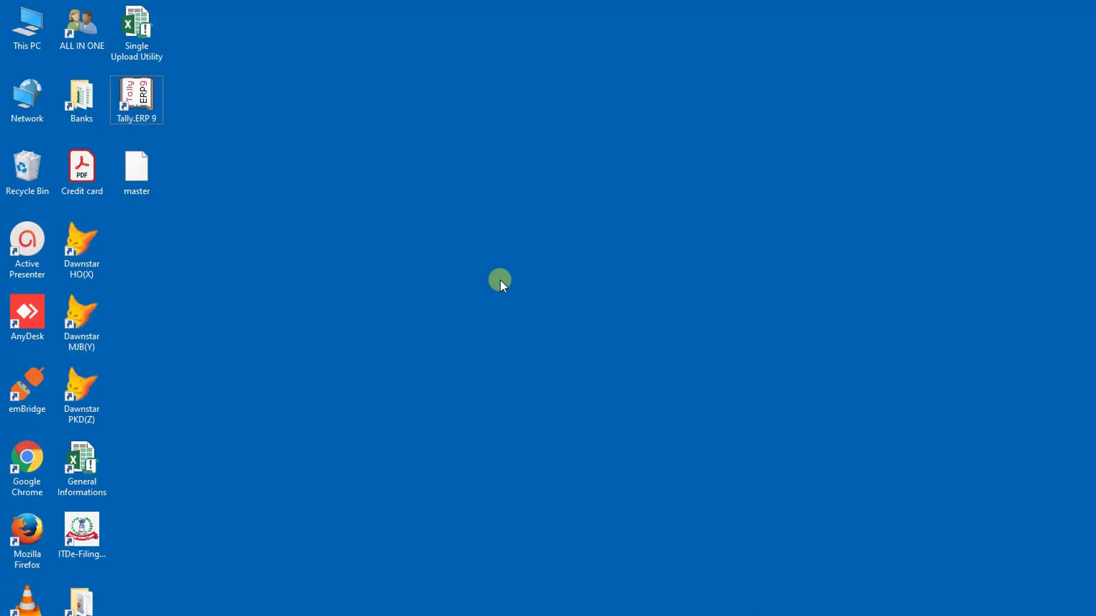
click(132, 173)
right_click(133, 174)
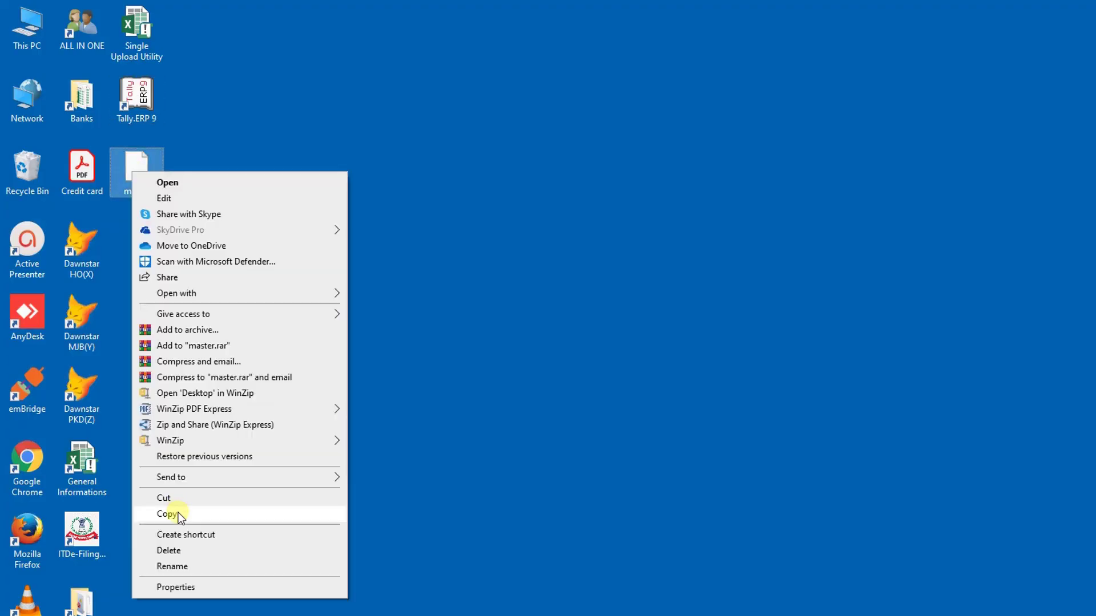
click(178, 515)
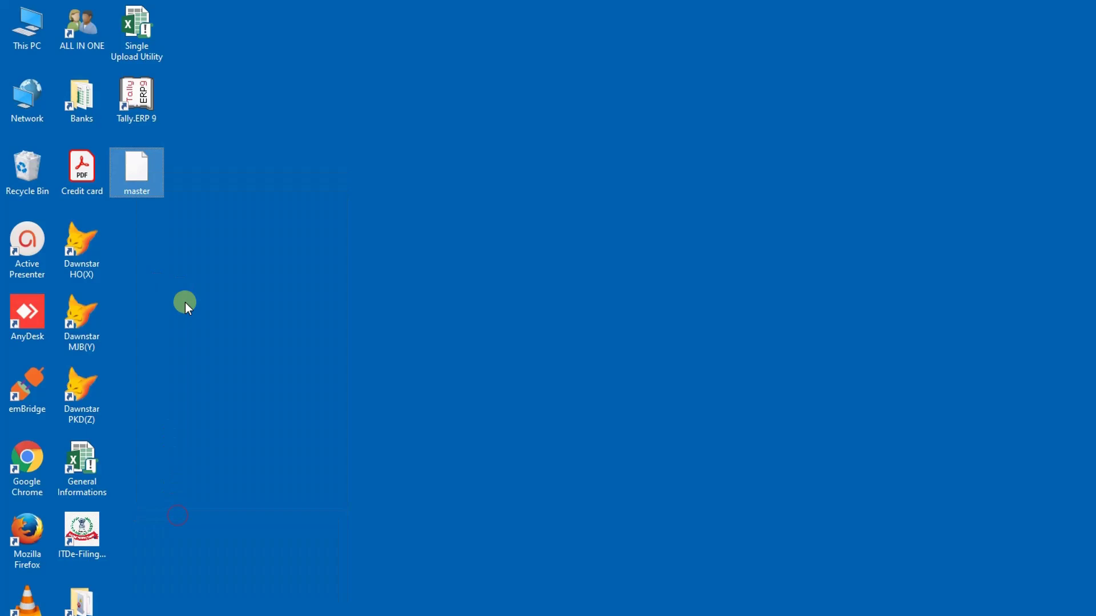
right_click(133, 106)
click(185, 553)
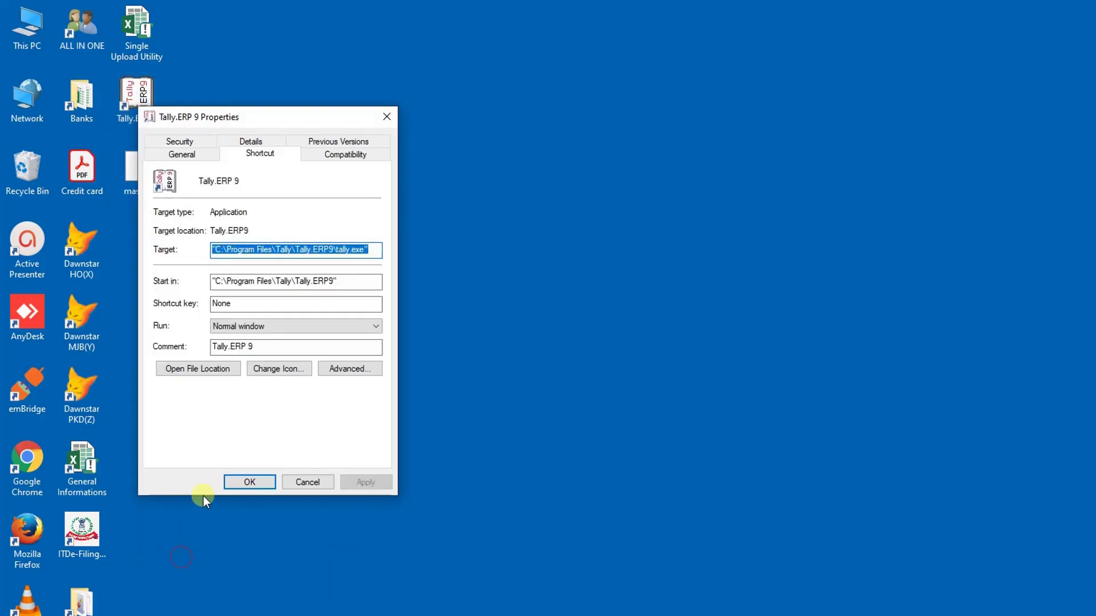
click(198, 369)
right_click(105, 332)
click(139, 433)
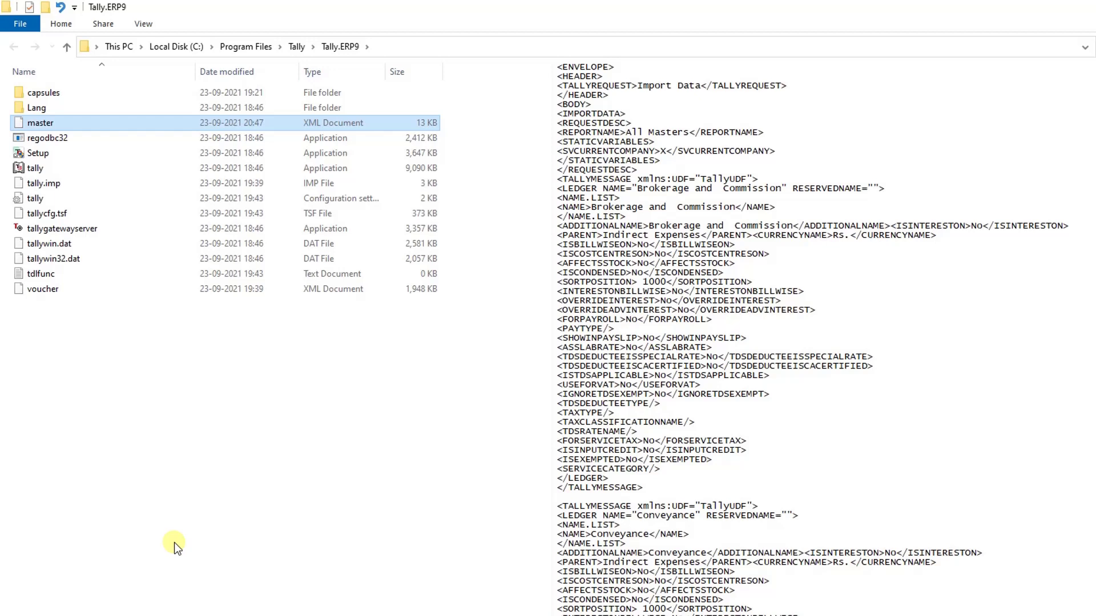
Confirm the master file's name is unchanged and return to Tally.ERP 9.
key(F2)
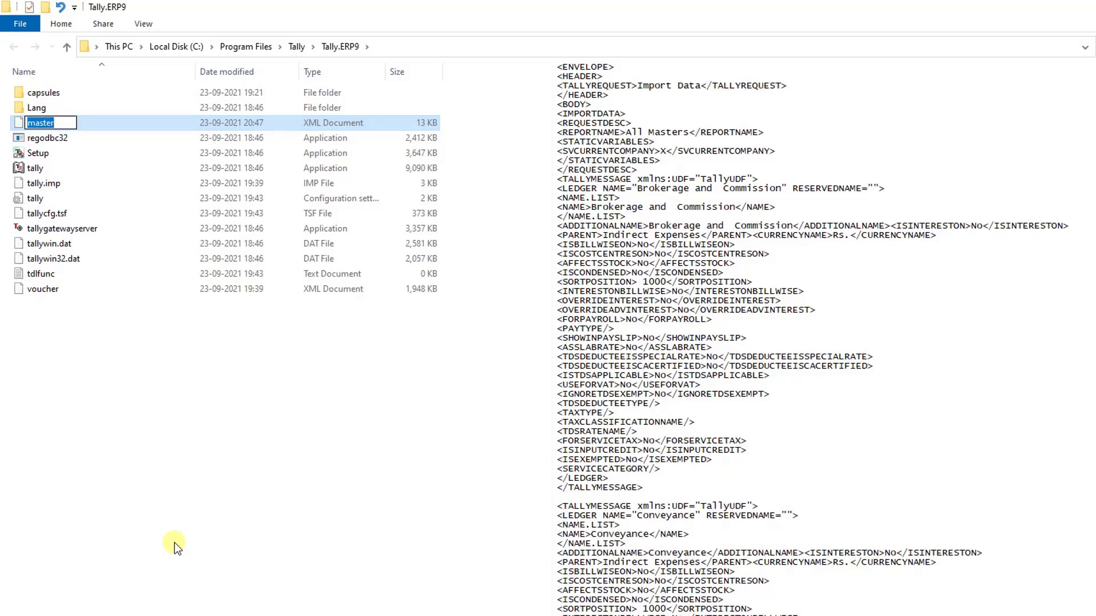
key(Return)
key(alt+Tab)
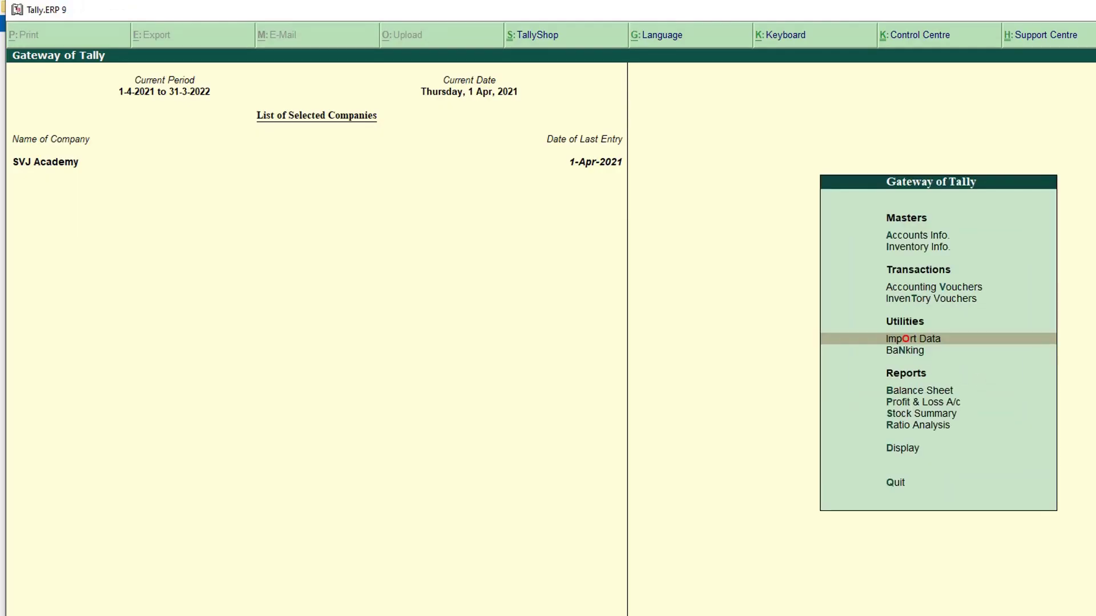
Set up a Masters import from master.xml with existing entries treated as Ignore Duplicates.
key(Return)
key(Return)
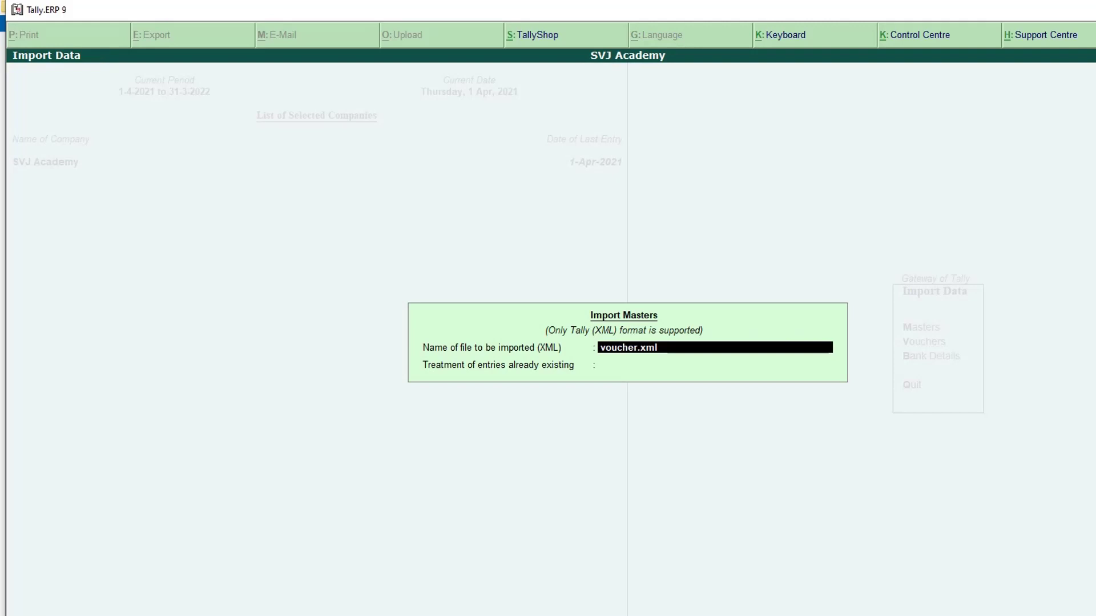
key(BackSpace)
text(master)
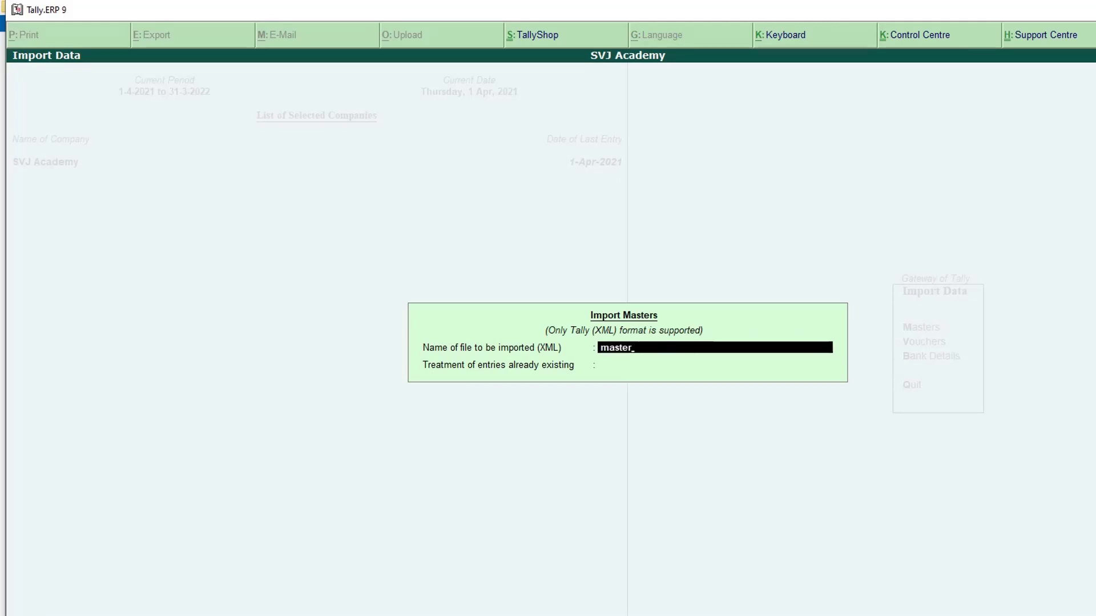
text(.xml)
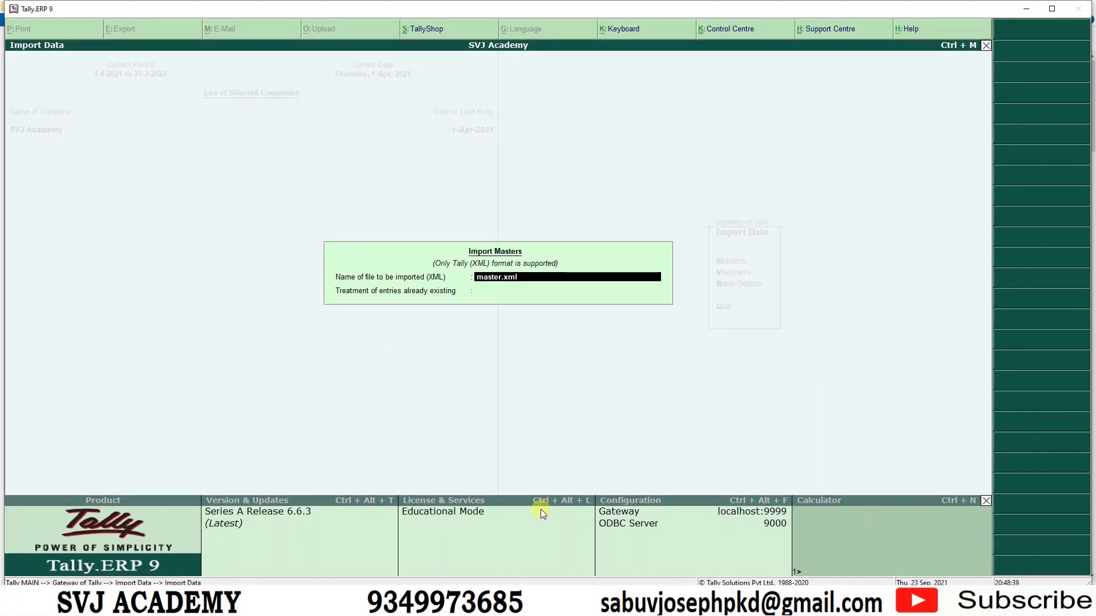
key(Return)
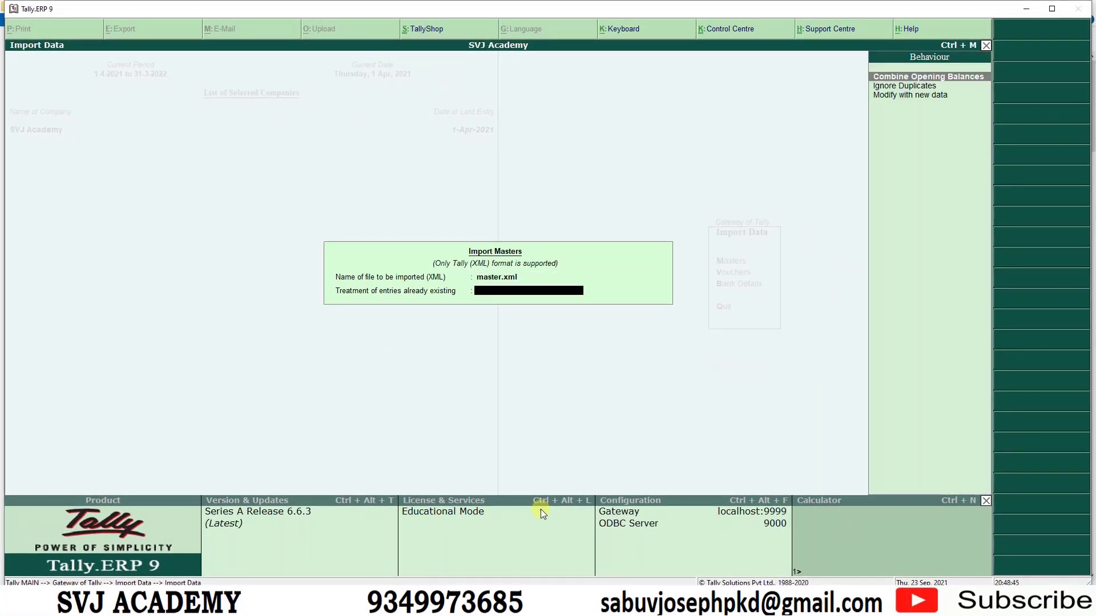
key(Down)
key(Down)
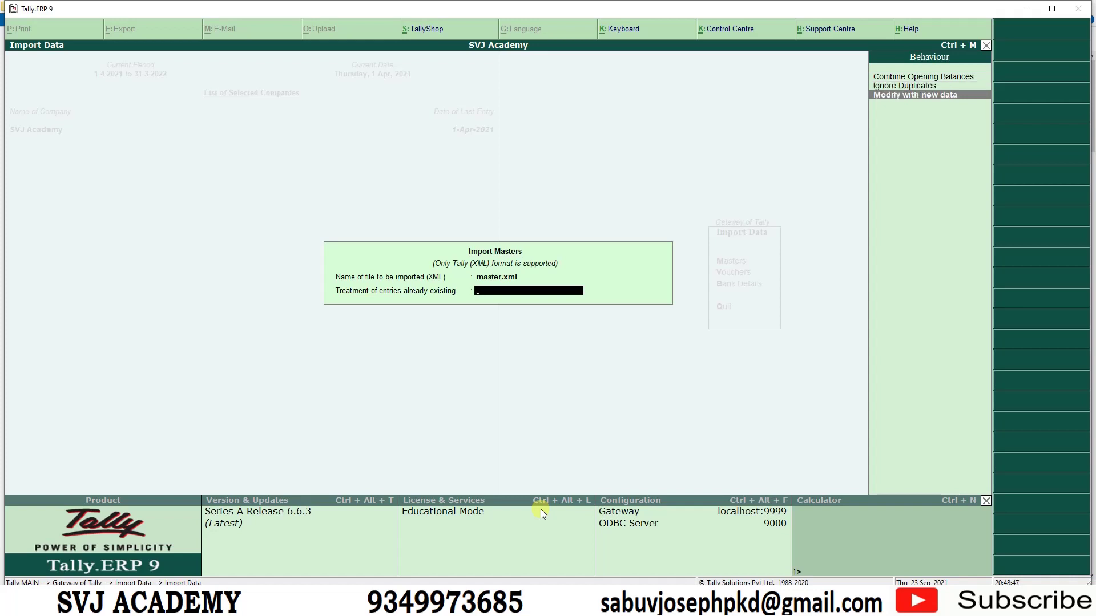
key(Up)
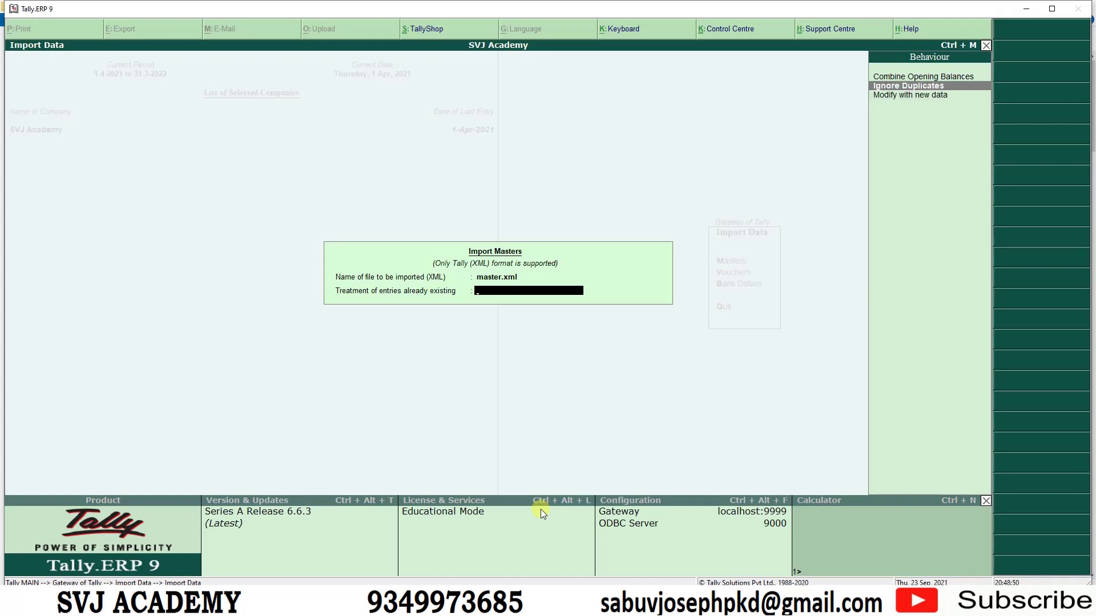
Run the master import and open the List of Accounts.
key(Return)
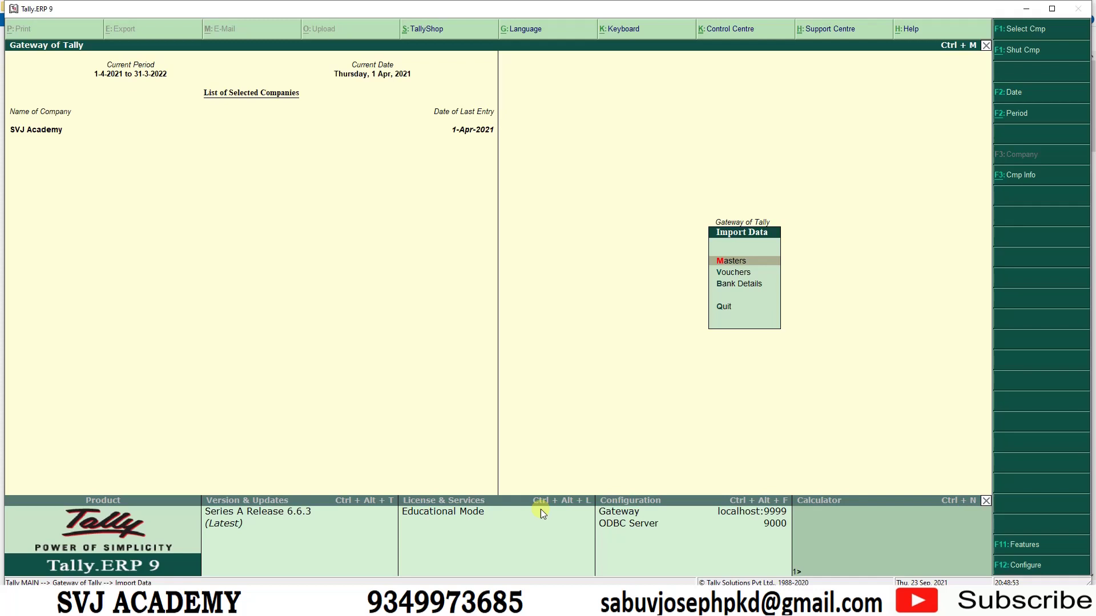
key(Escape)
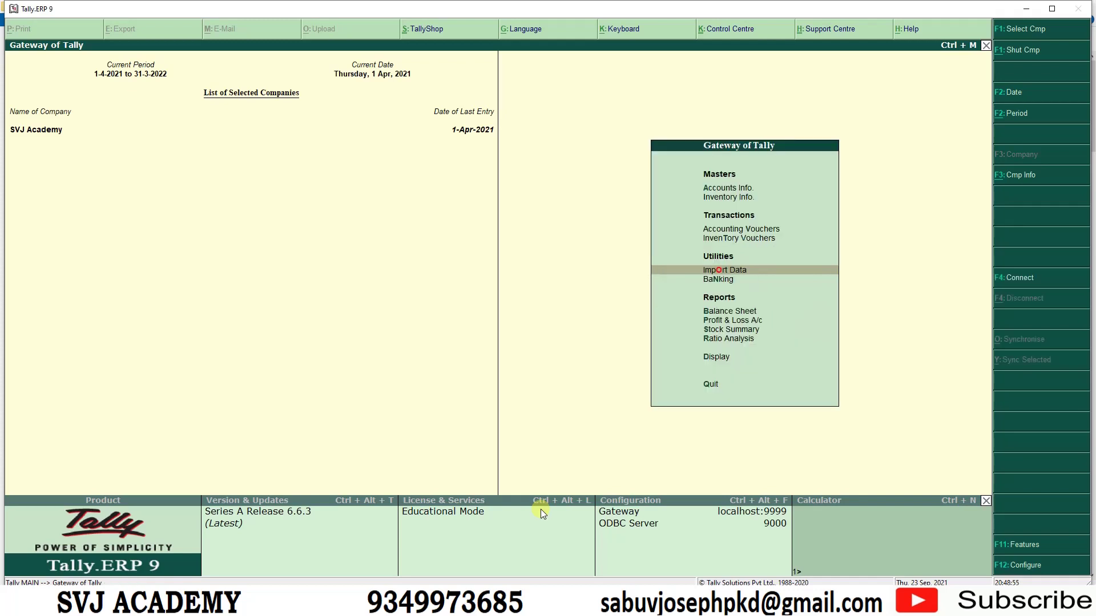
key(d)
key(Up)
key(Up)
key(Up)
key(Down)
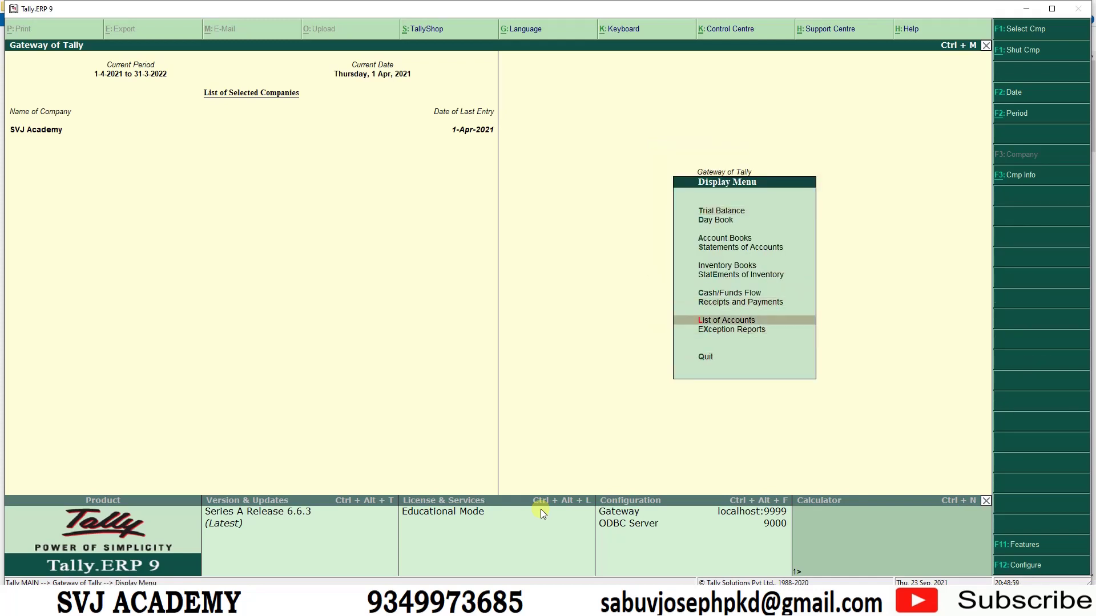
key(Return)
Review the imported ledgers under Indirect Expenses, then return to the Gateway of Tally.
key(Down)
key(Down)
key(Down)
key(Down)
key(Down)
key(Down)
key(Down)
key(Down)
key(Down)
key(Down)
key(Down)
key(Down)
key(Down)
key(Down)
key(Down)
key(Down)
key(Down)
key(Down)
key(Down)
key(Down)
key(Up)
key(Up)
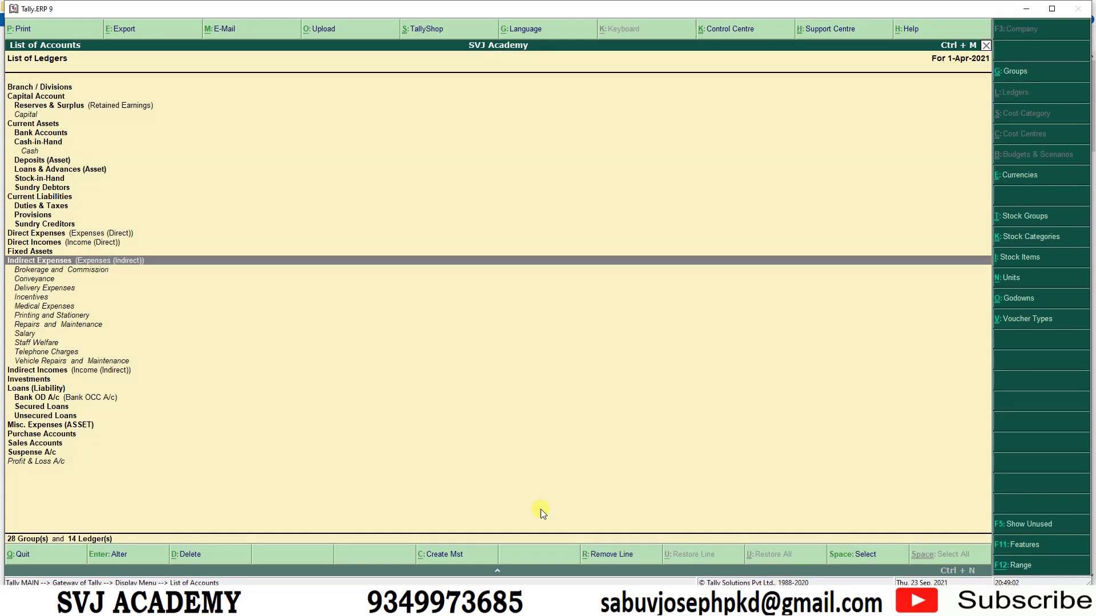
key(Down)
key(Up)
key(Down)
key(Down)
key(Down)
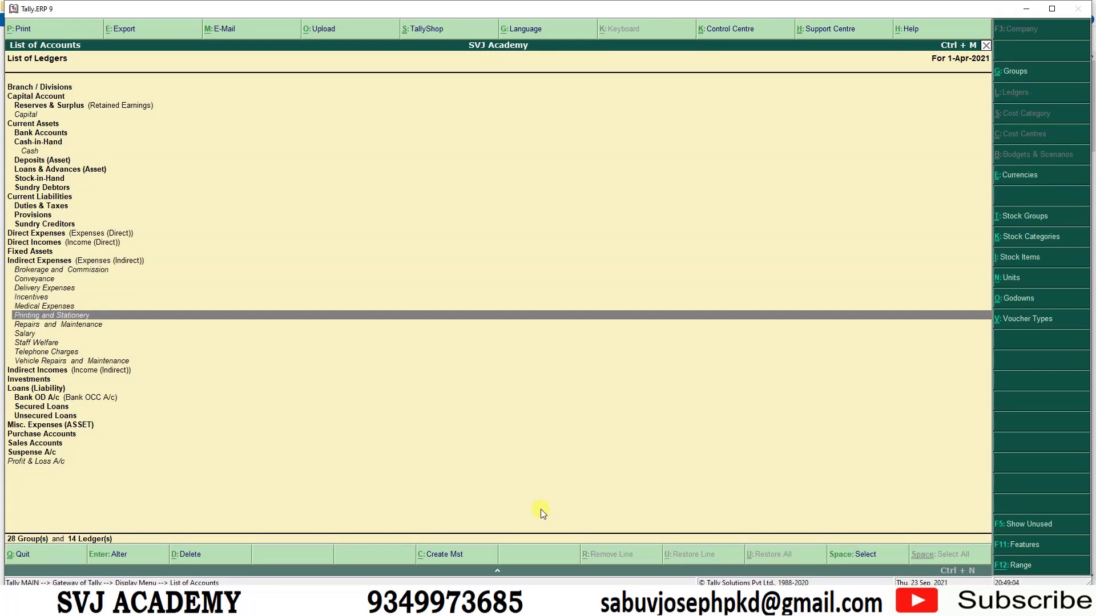
key(Down)
key(Down)
key(Down)
key(Down)
key(Down)
key(Down)
key(Escape)
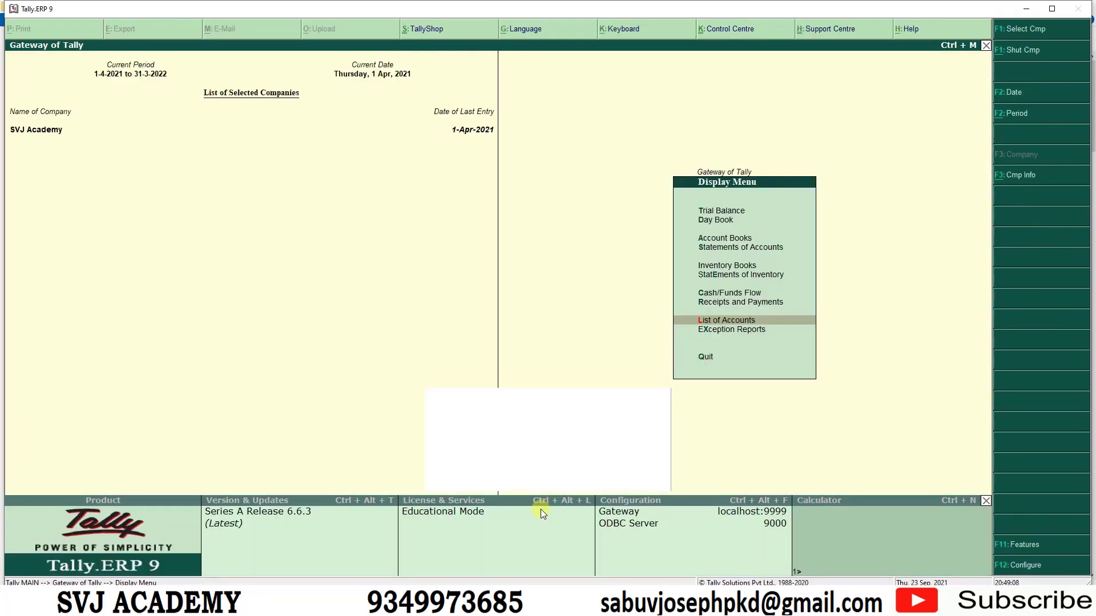
key(Escape)
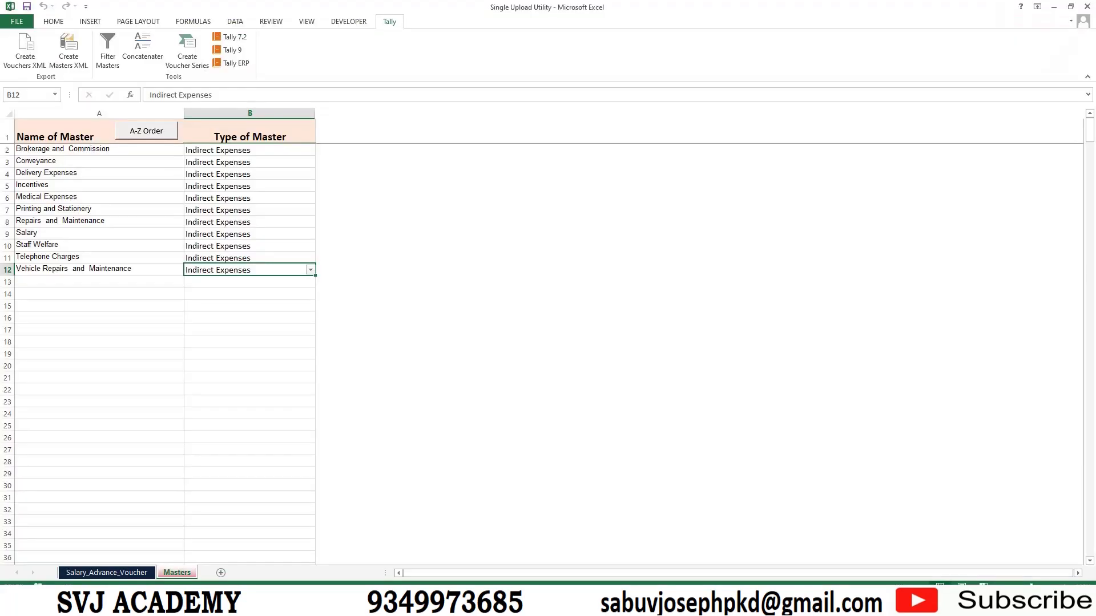
On Salary_Advance_Voucher, select A2:F2 down to the last voucher row, then return to the top.
click(123, 572)
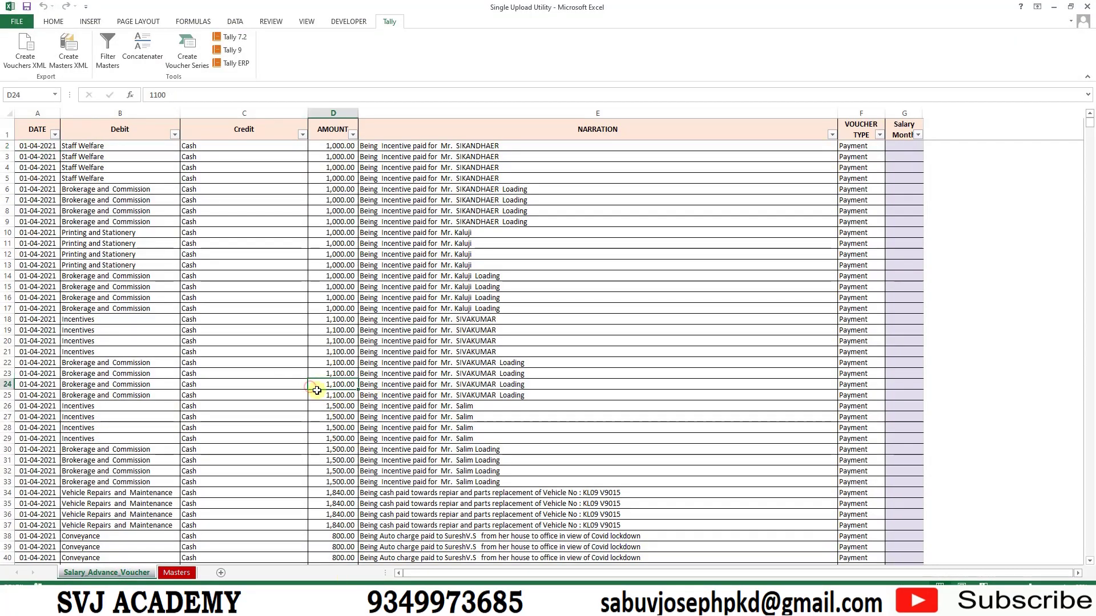
shift+click(862, 166)
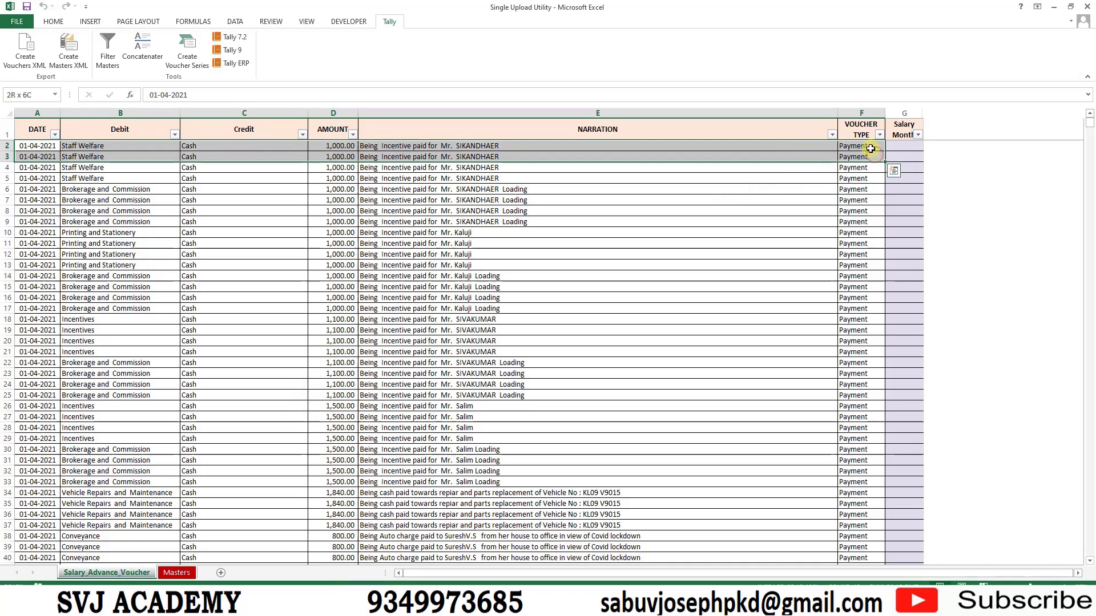
click(864, 147)
click(38, 145)
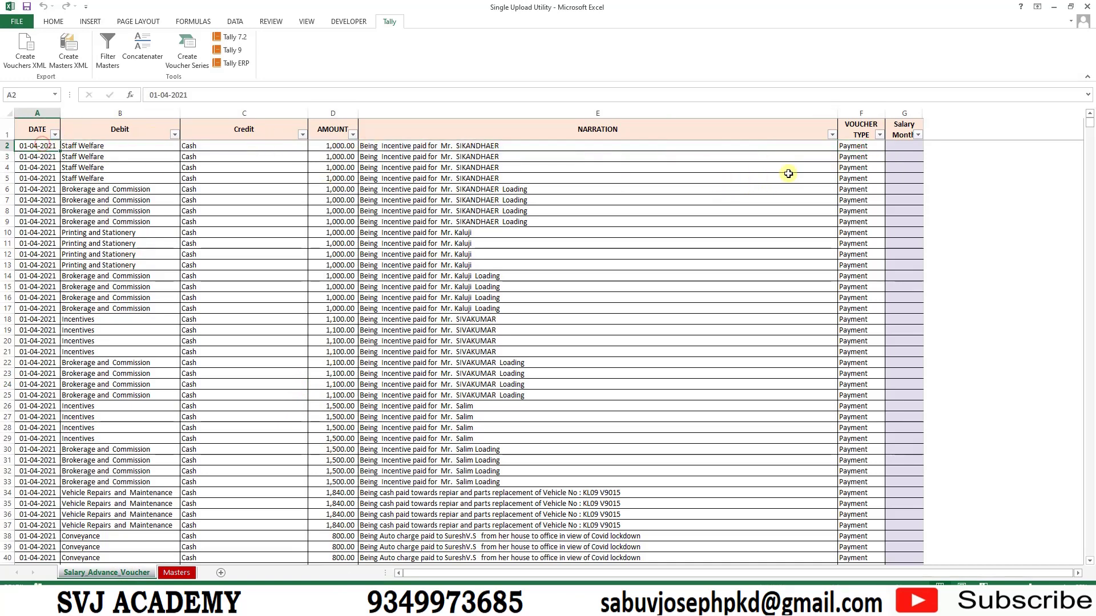
shift+click(863, 147)
key(ctrl+shift+Down)
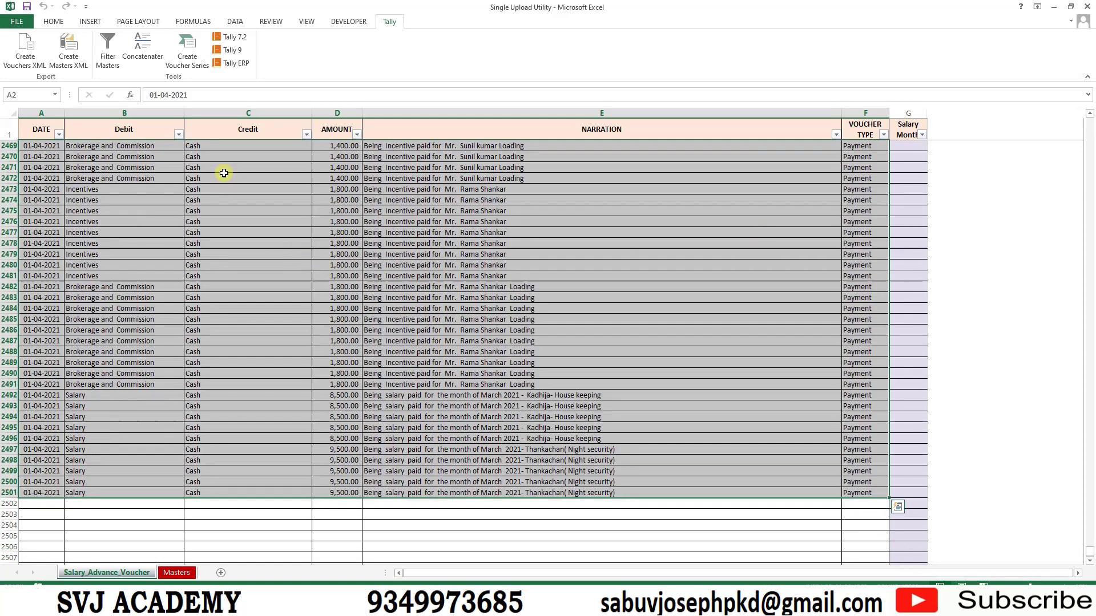
click(210, 113)
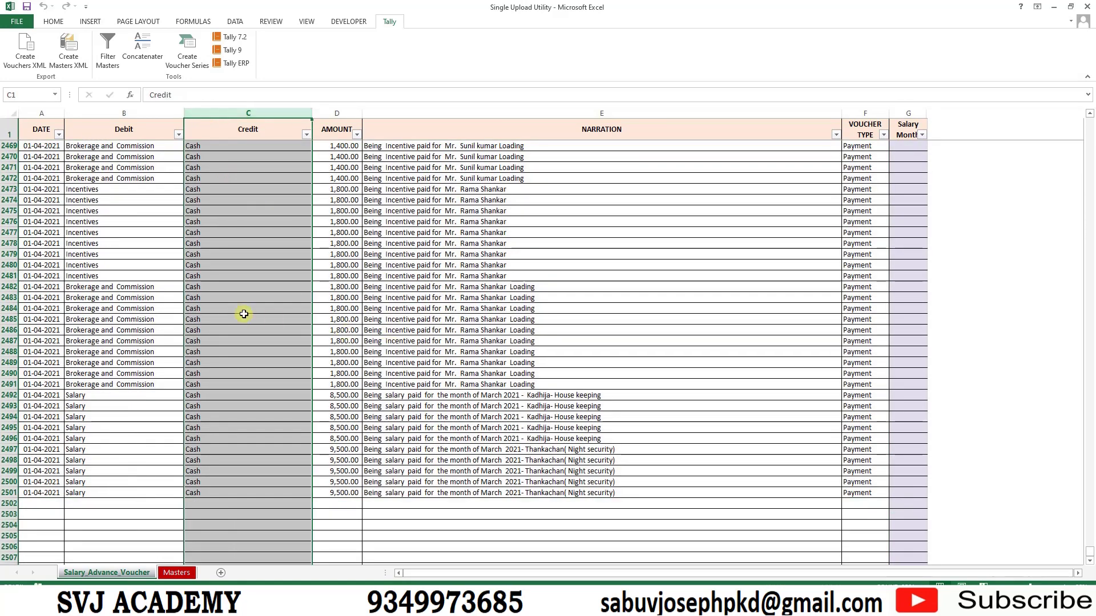
click(165, 308)
key(ctrl+Home)
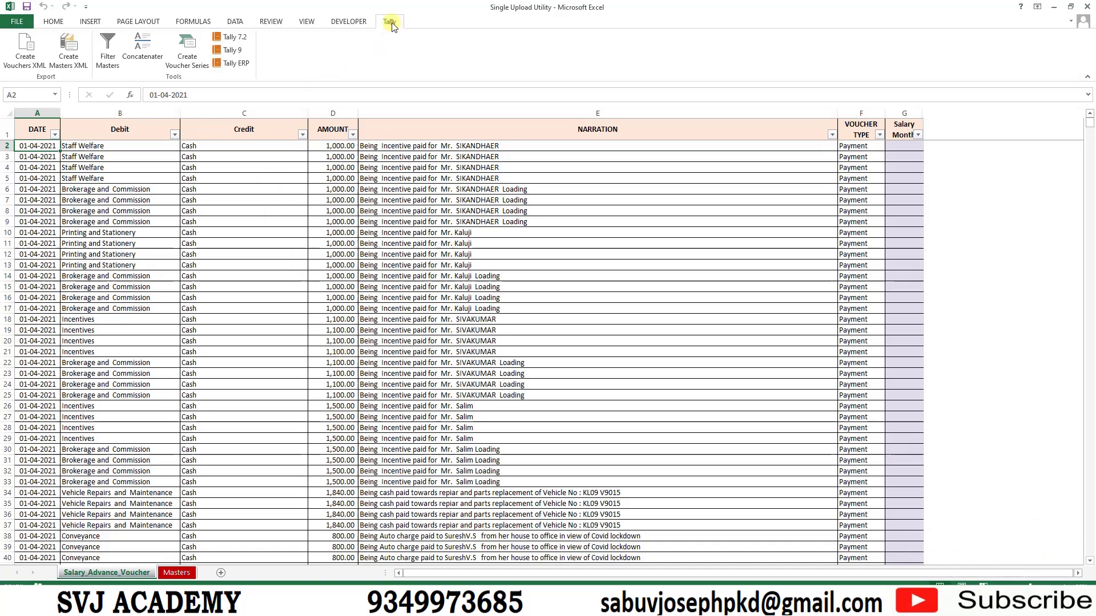
Create the vouchers XML file named 'Voucher' and acknowledge the saved message.
click(29, 57)
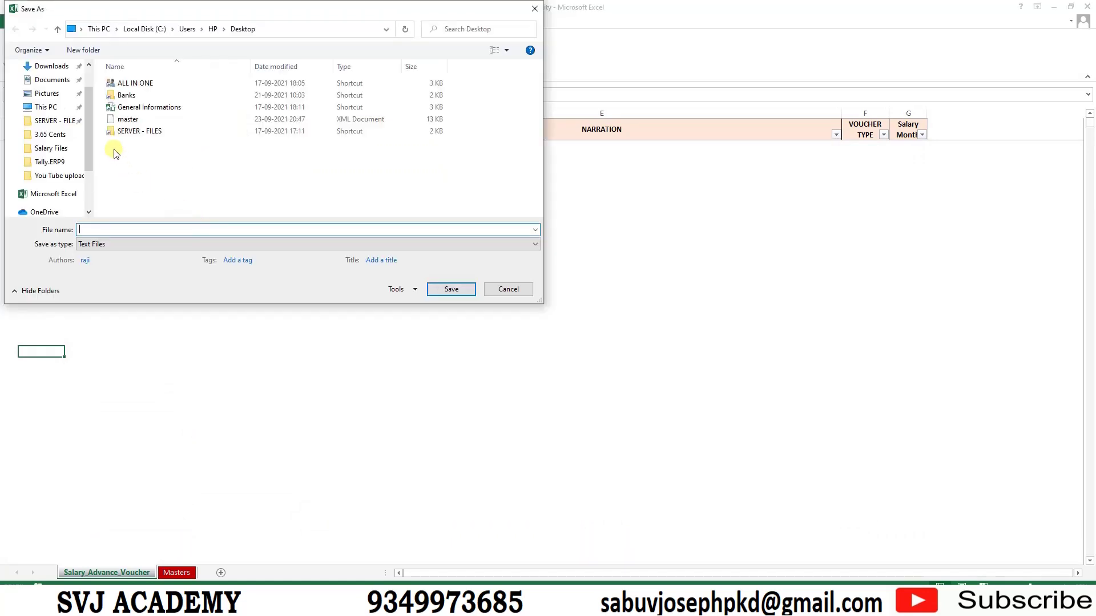
text(V)
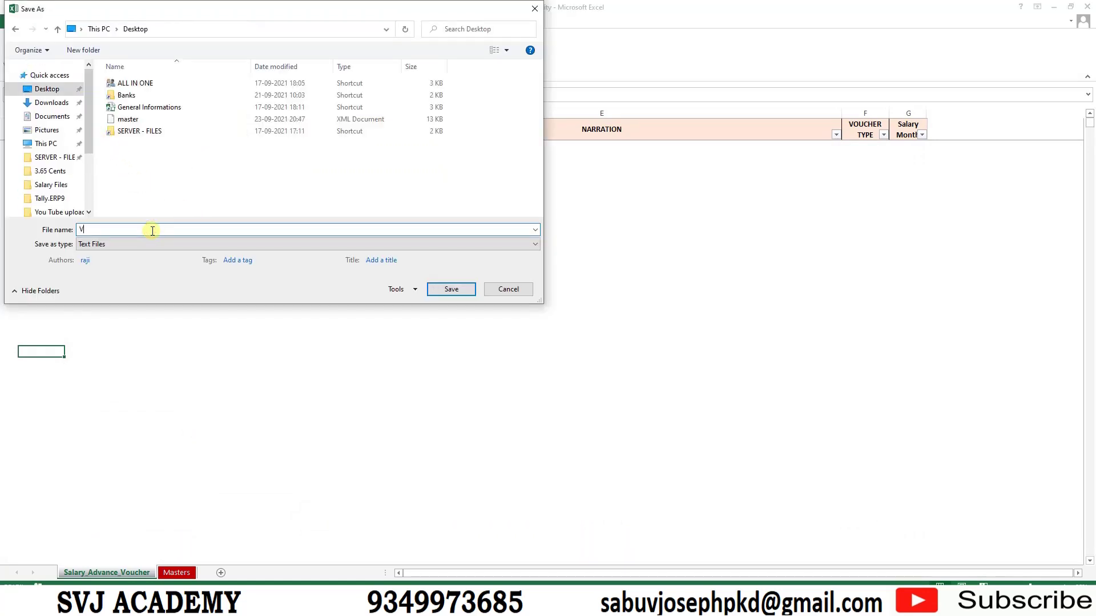
text(ouchers)
click(444, 289)
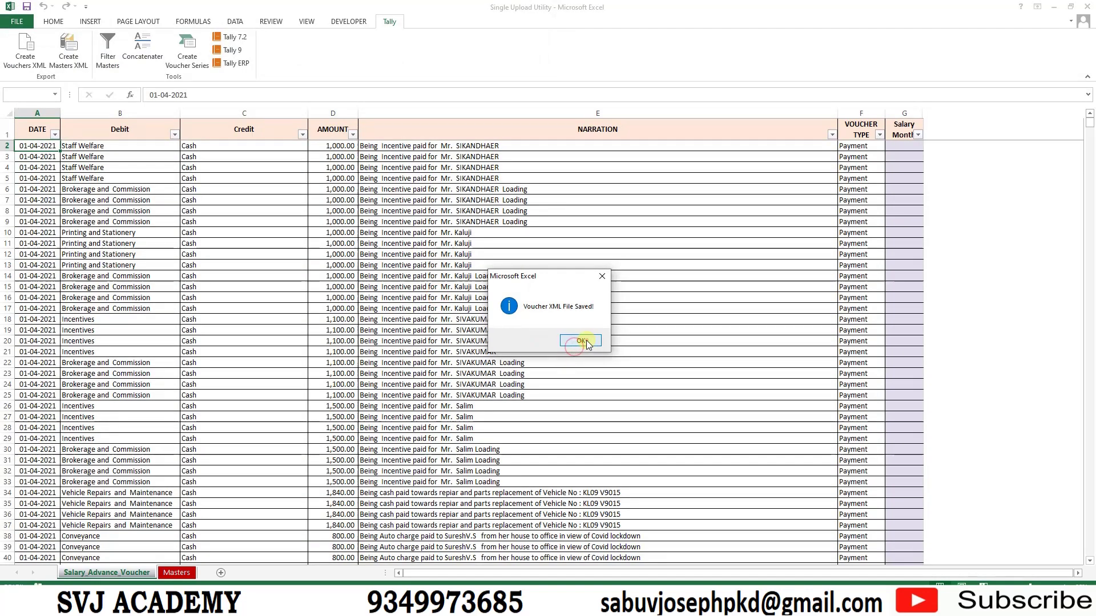
click(579, 341)
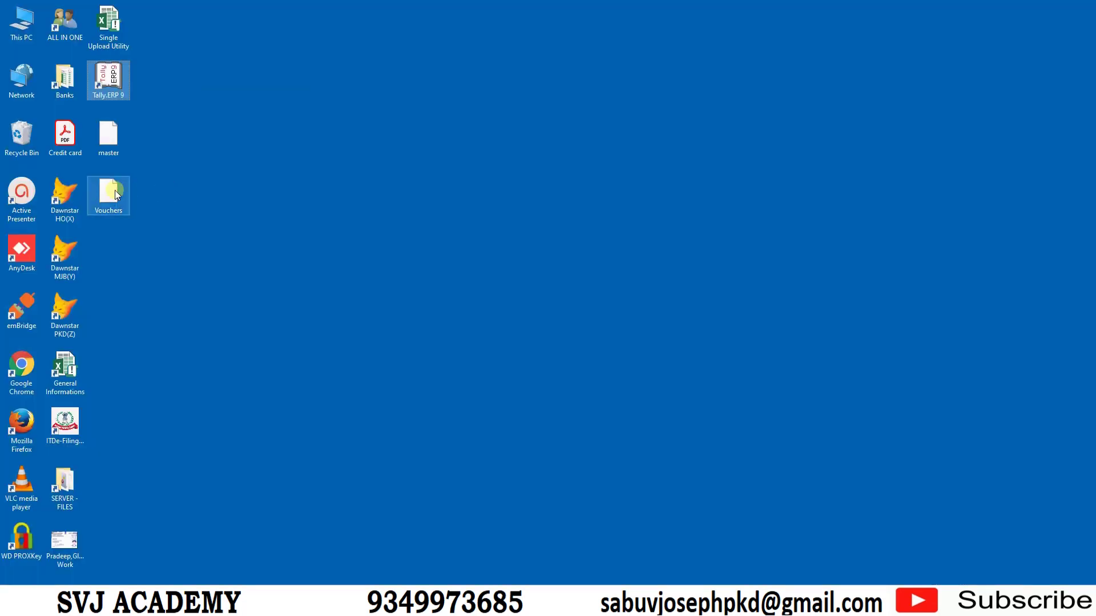
Move the Vouchers XML file from the desktop into the Tally.ERP9 installation folder.
click(116, 194)
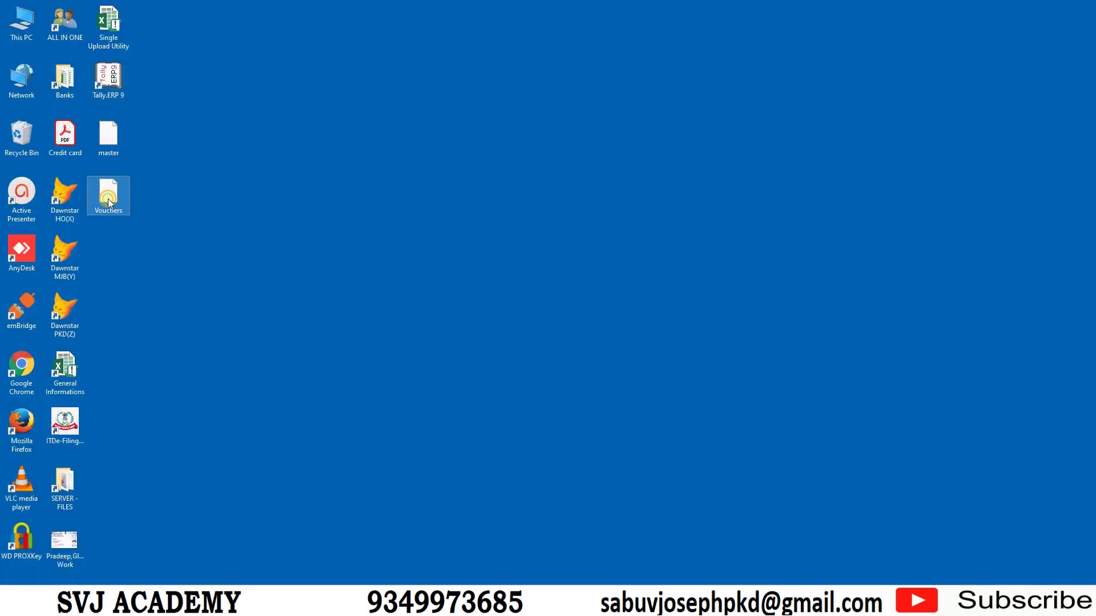
right_click(109, 199)
click(151, 460)
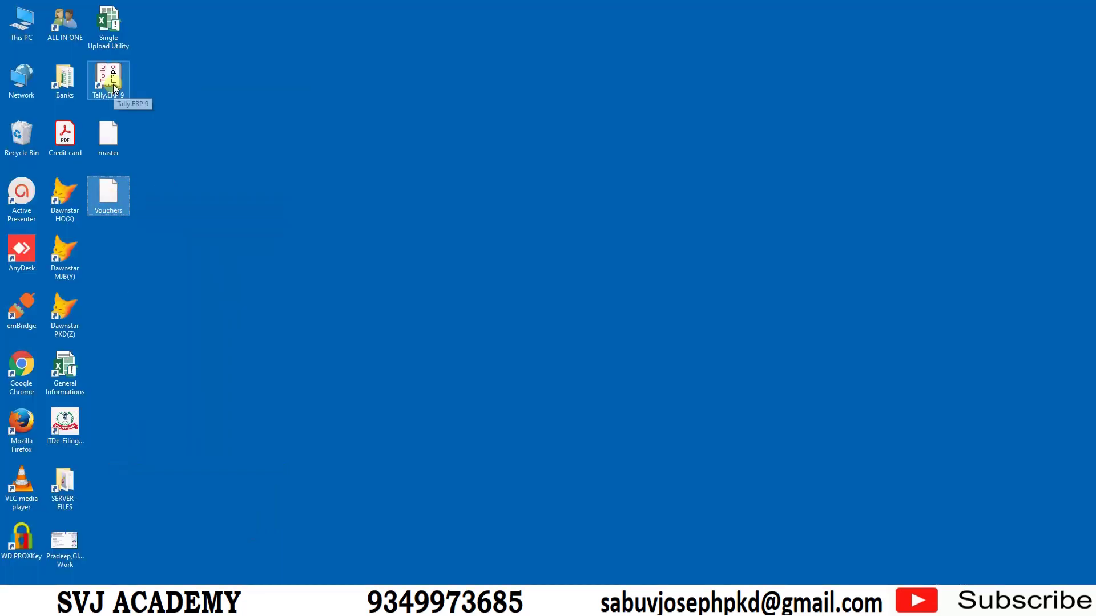
click(109, 80)
right_click(112, 79)
click(147, 434)
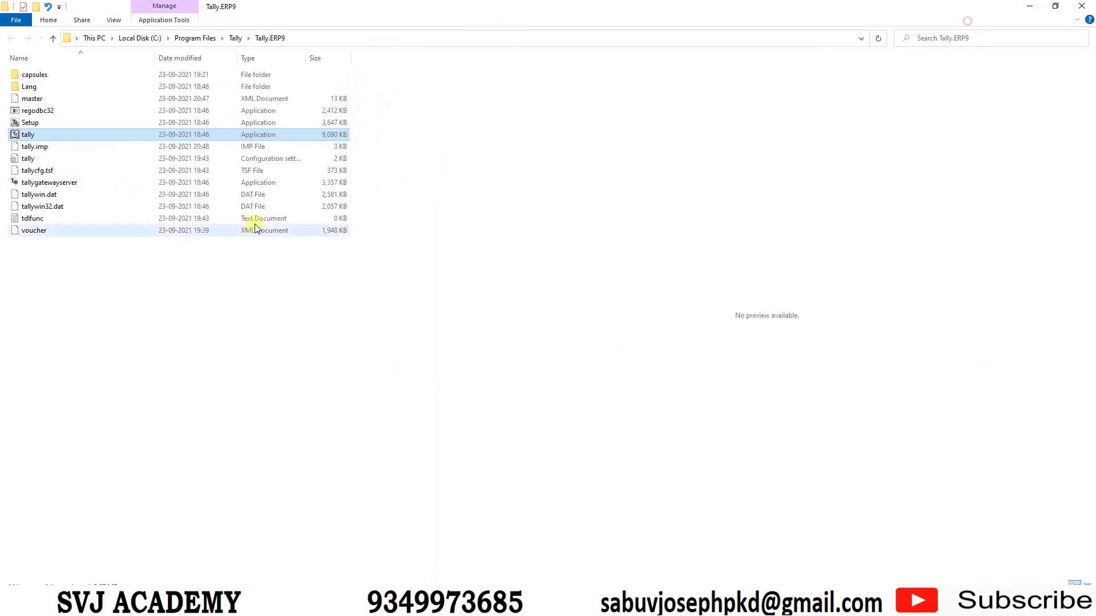
right_click(120, 308)
click(146, 387)
key(F2)
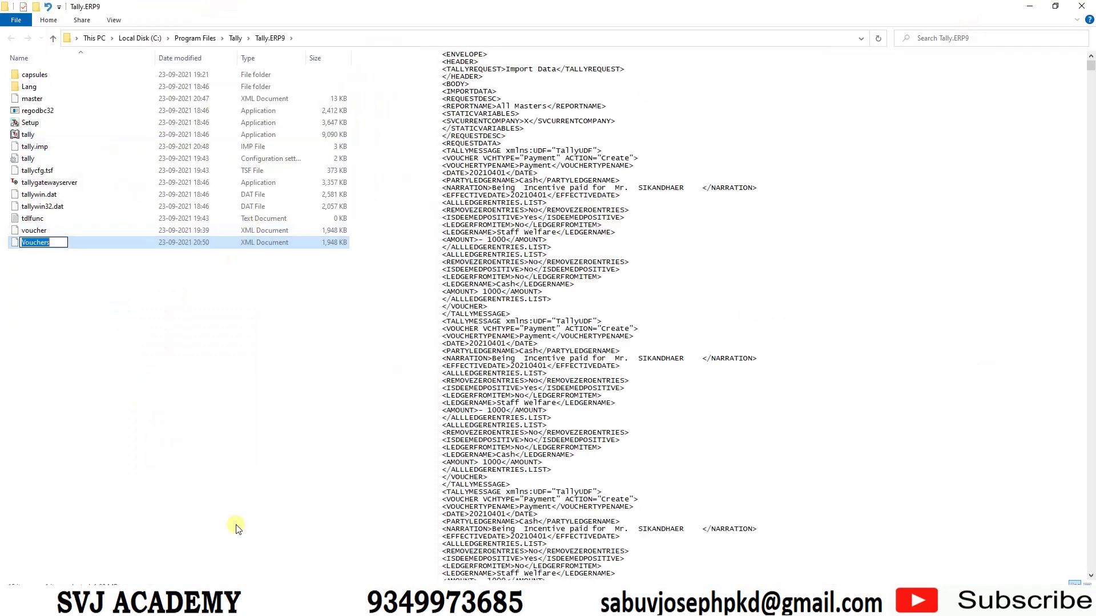
key(Return)
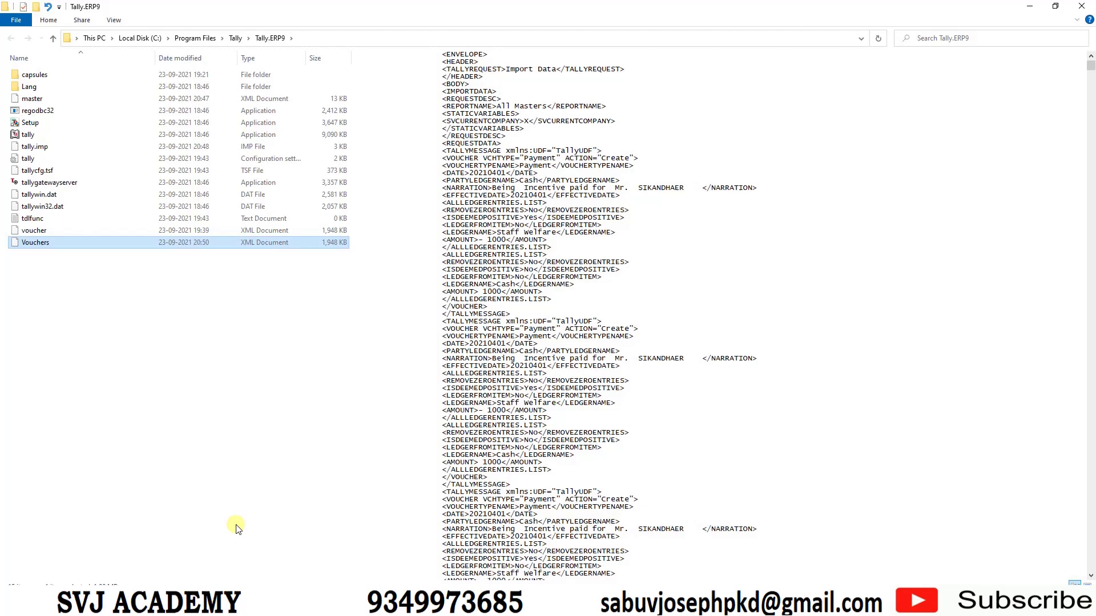
Back in Tally, open the Import Data choices.
key(alt+Tab)
key(Up)
key(Up)
key(Up)
key(Up)
key(Return)
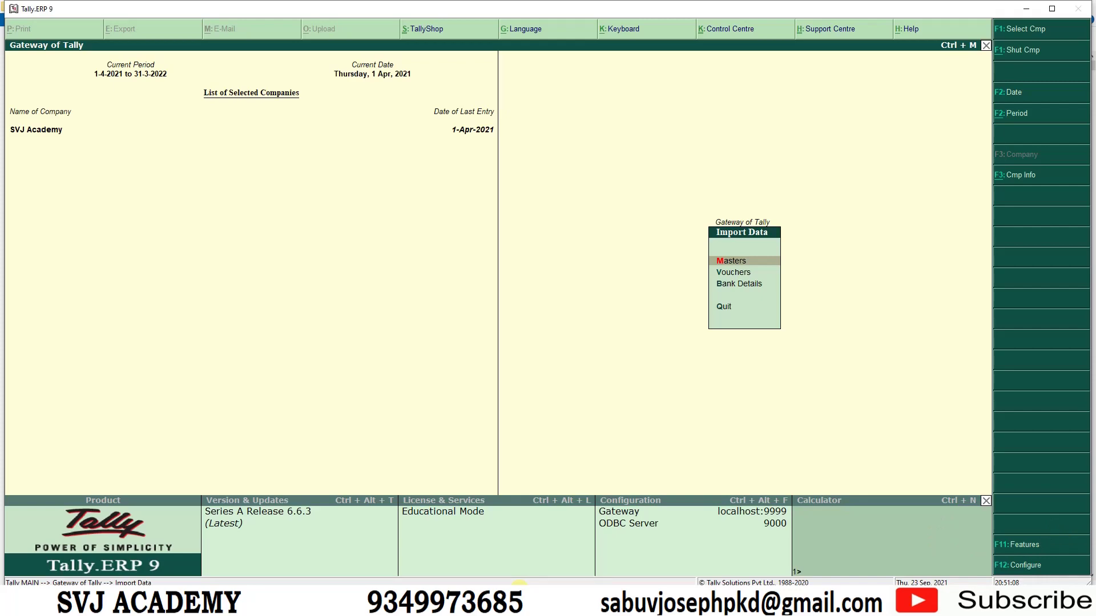
Recheck the Vouchers file's exact name in the Tally folder, leaving it unchanged.
key(alt+Tab)
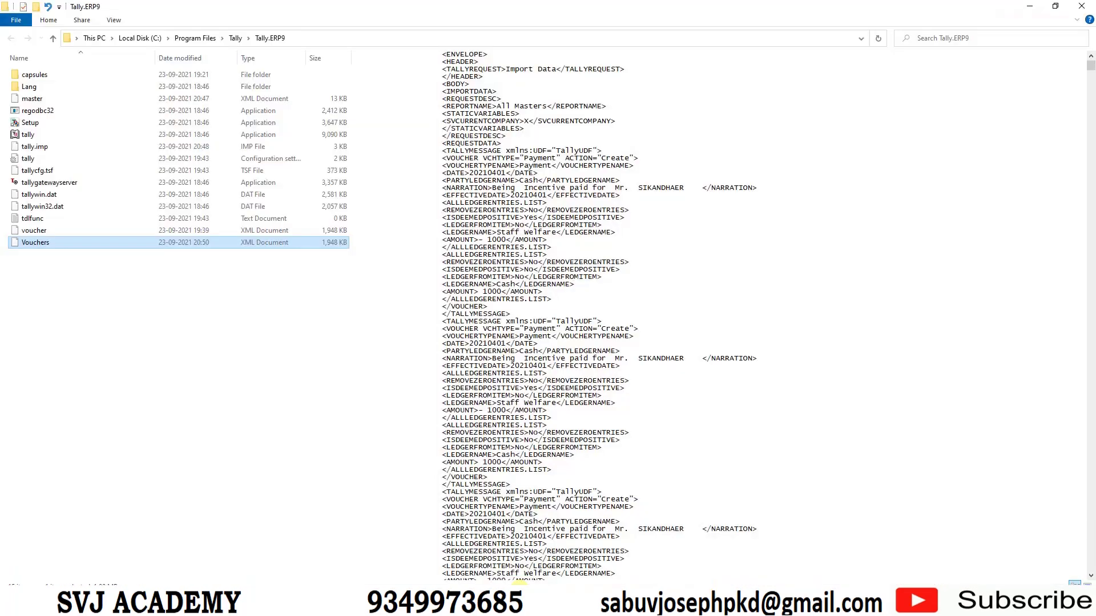
key(F2)
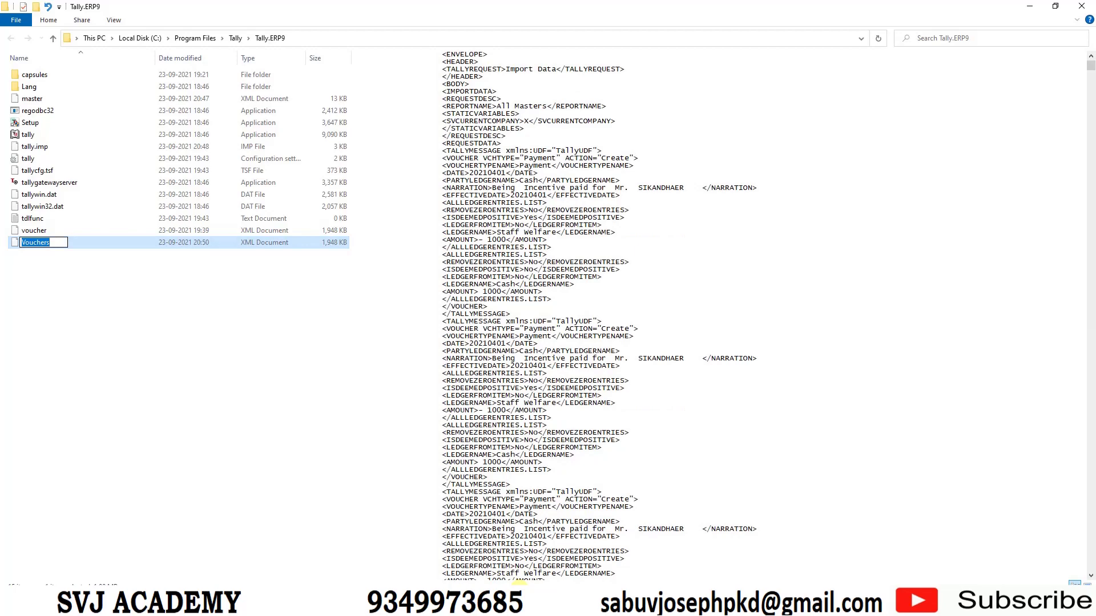
key(Return)
Import the payment vouchers from Vouchers.xml into SVJ Academy via Import Data > Vouchers.
key(alt+Tab)
key(Up)
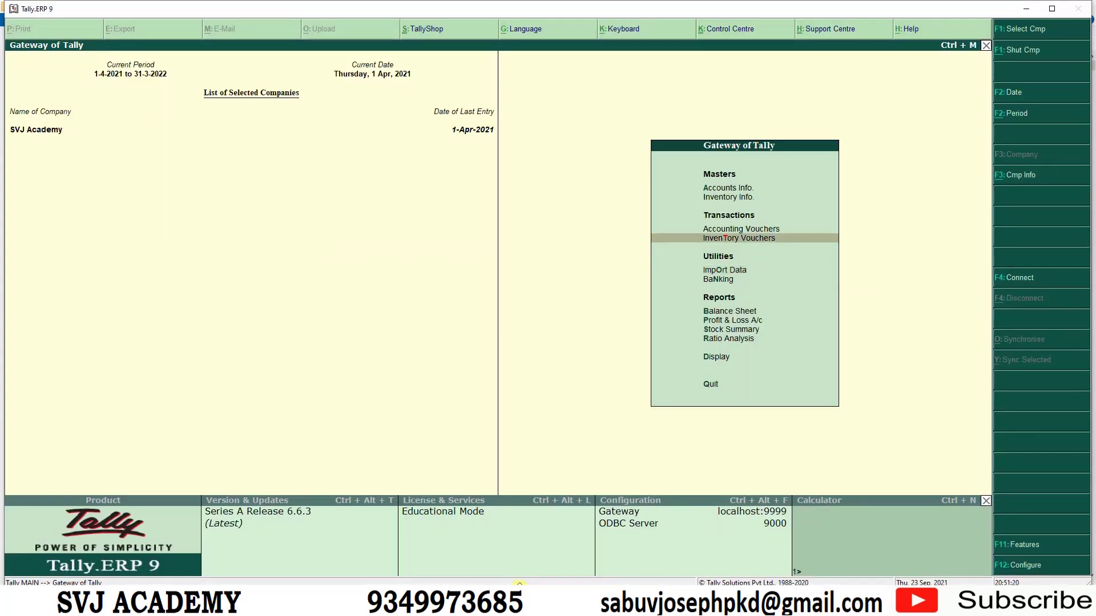
key(Down)
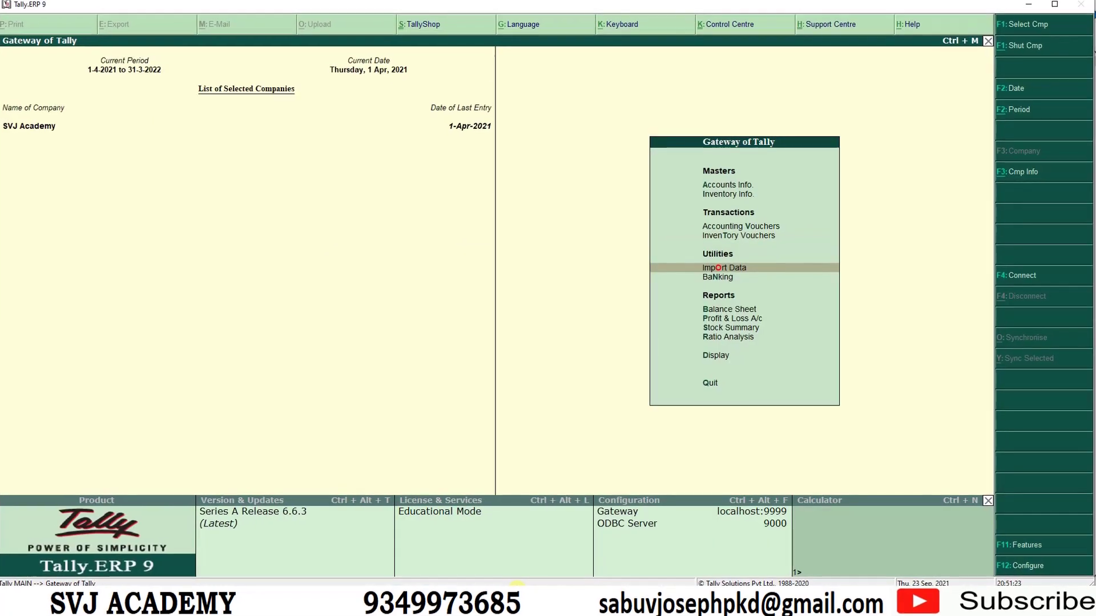
key(Return)
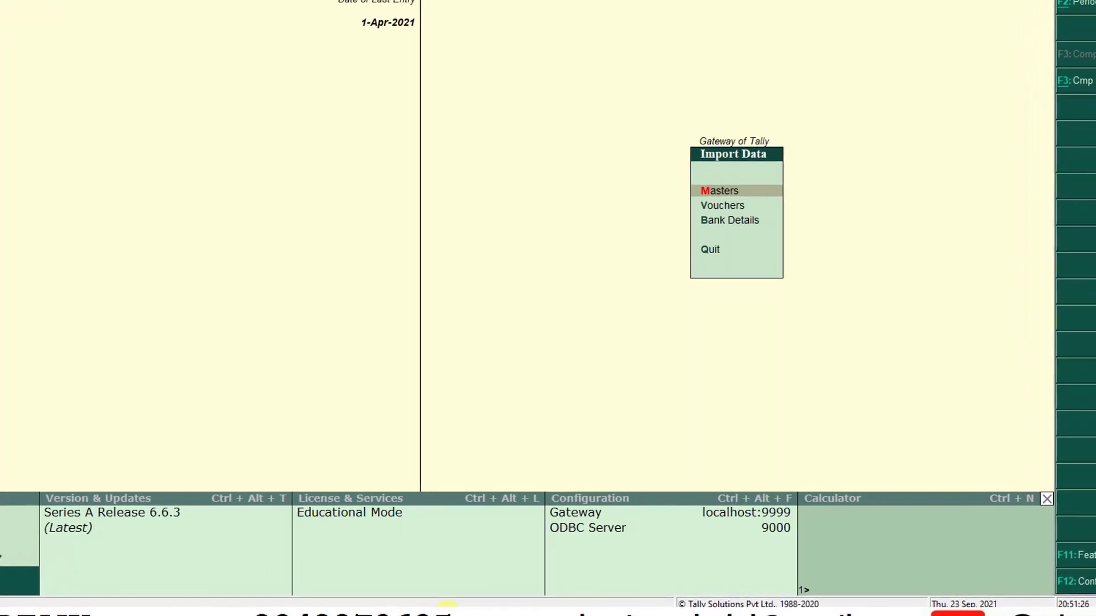
key(Down)
key(Return)
key(ctrl+v)
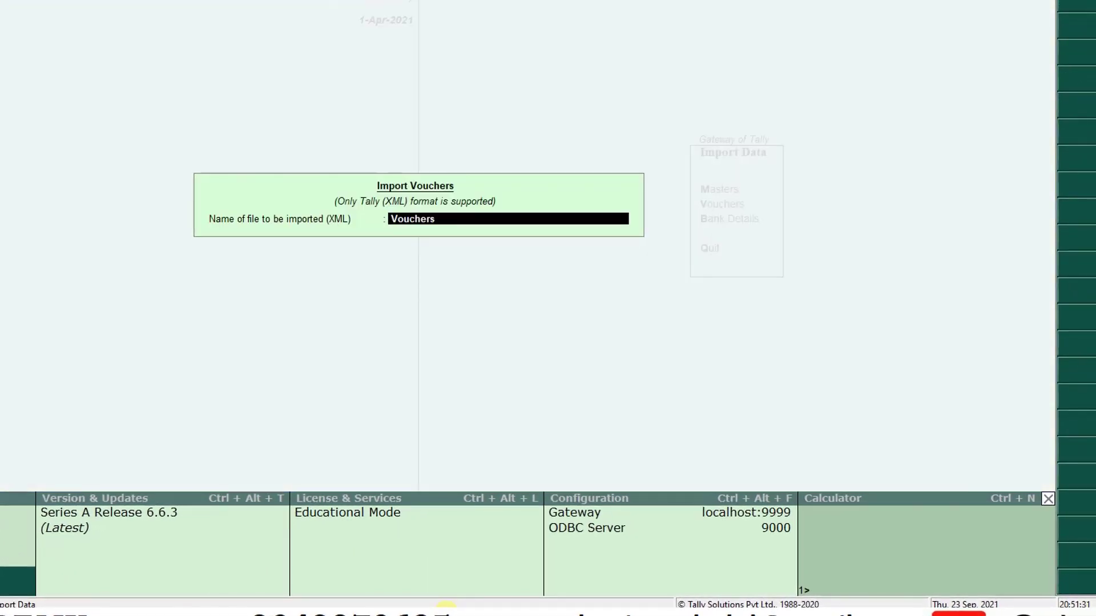
text(.xml)
key(Return)
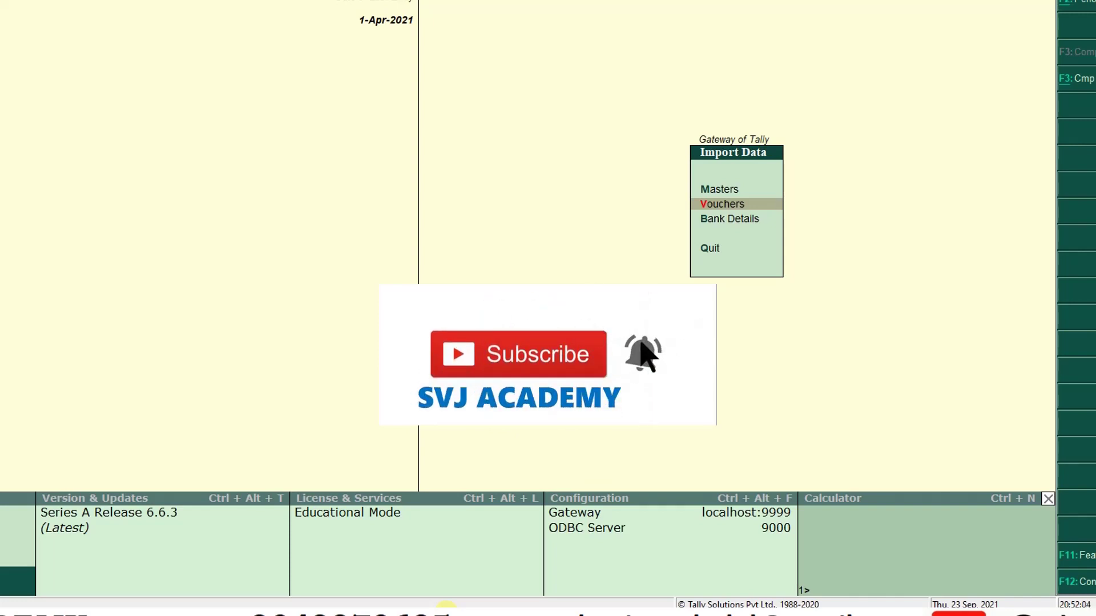
Open the Profit & Loss report and expand Indirect Expenses totalling 36,80,540.00.
key(Escape)
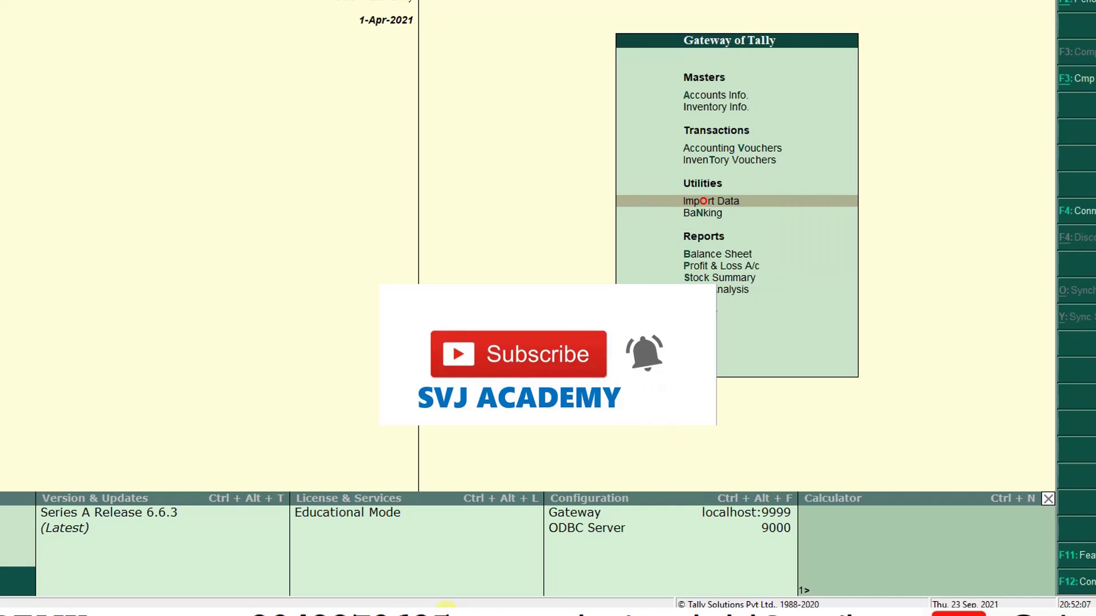
key(Down)
key(Down)
key(Down)
key(Down)
key(Up)
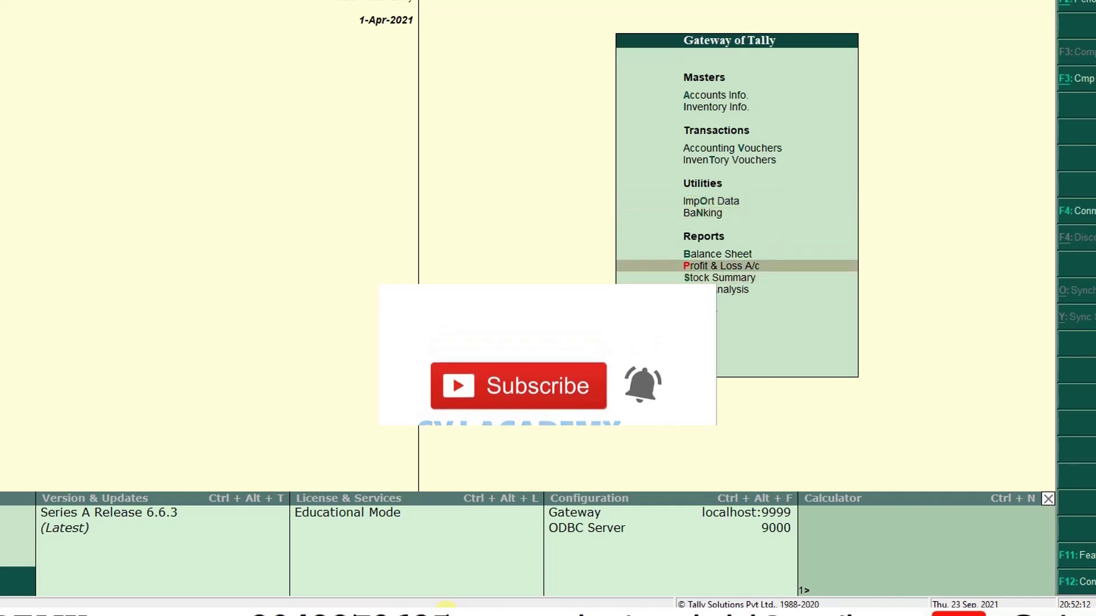
key(Return)
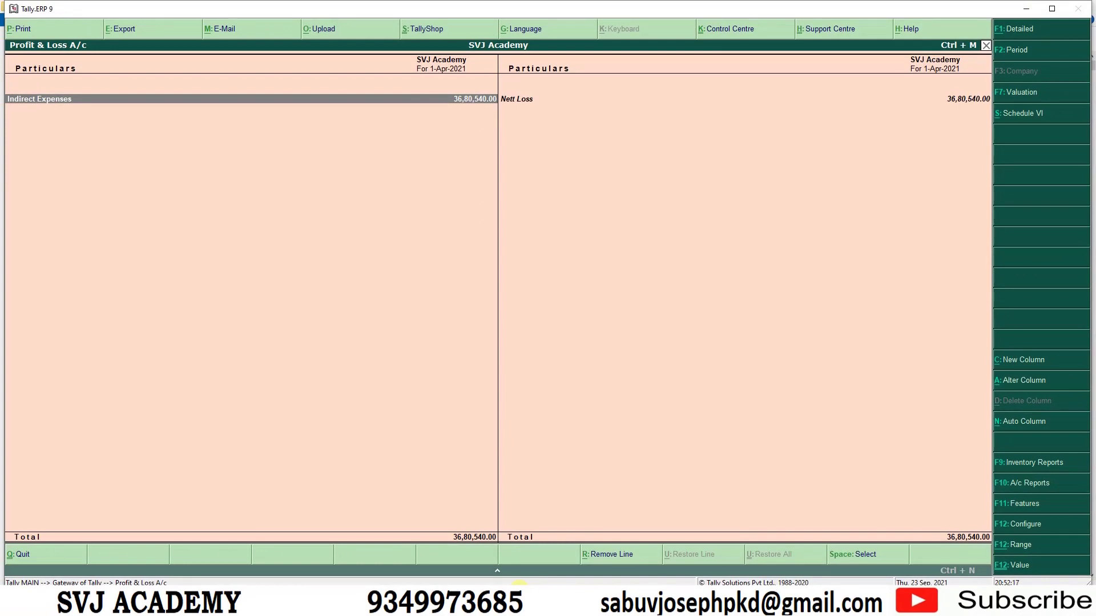
key(Return)
Review the Brokerage and Commission and the Conveyance payment vouchers, then back out to the main menu.
key(Down)
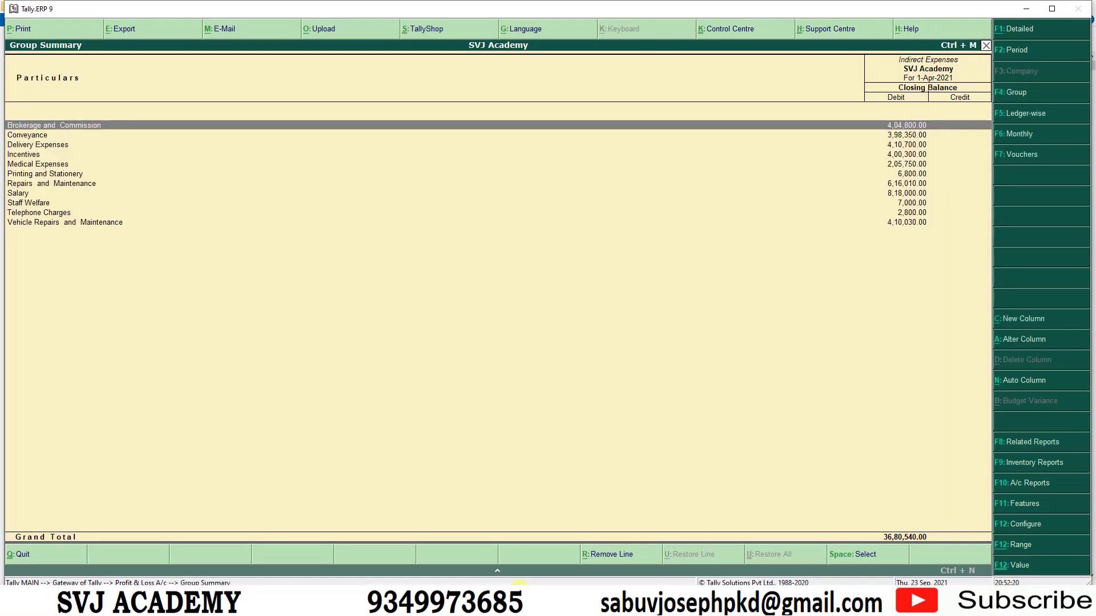
key(Return)
key(Return)
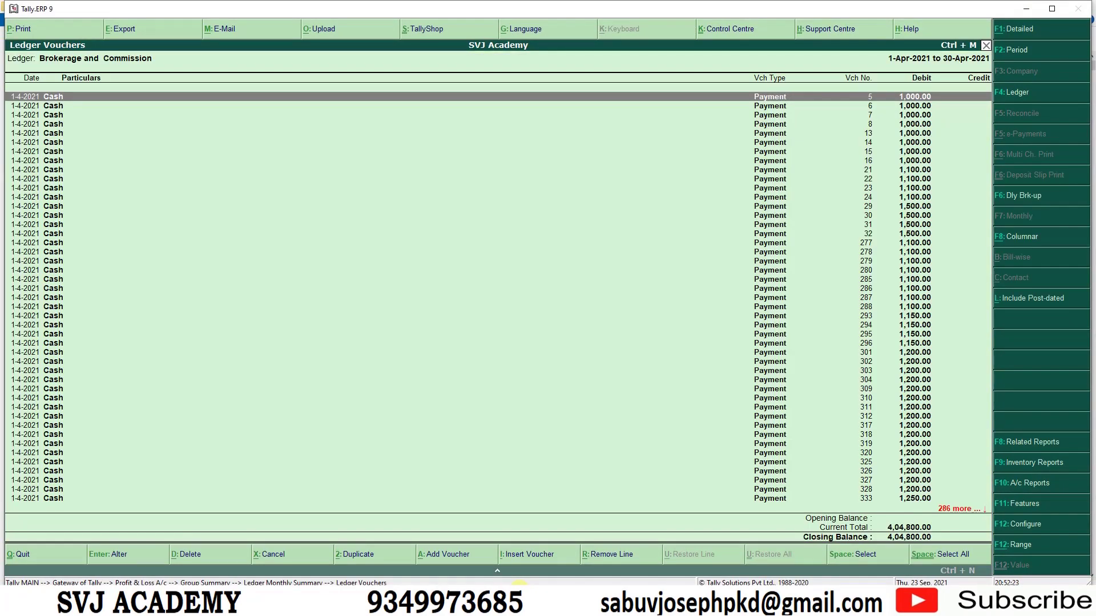
key(Escape)
key(Escape)
key(Down)
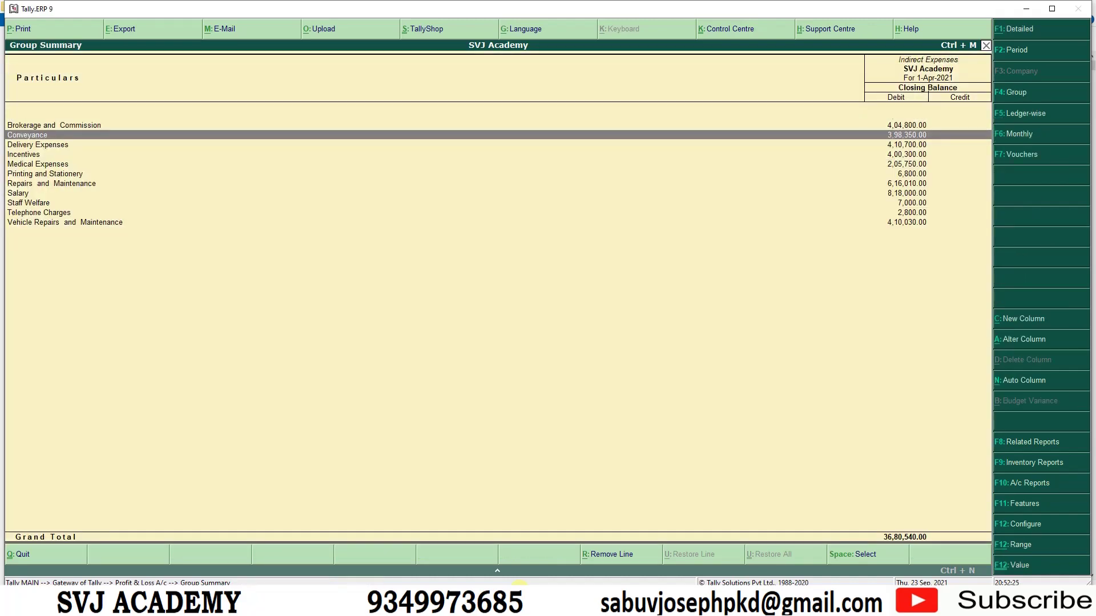
key(Return)
key(Return)
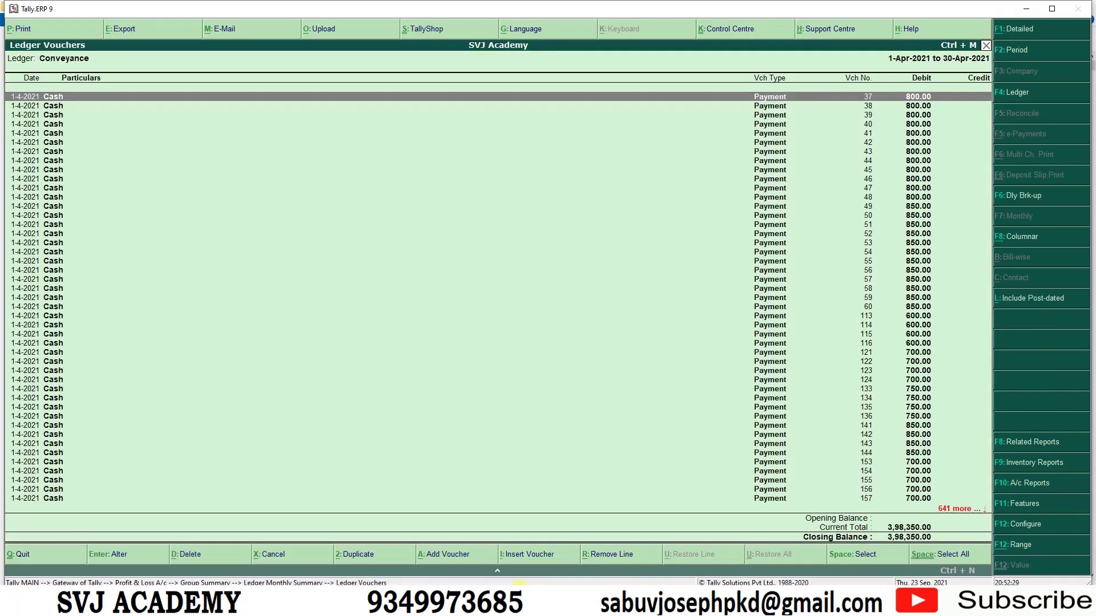
key(Escape)
key(Escape)
key(Escape)
key(Escape)
key(Escape)
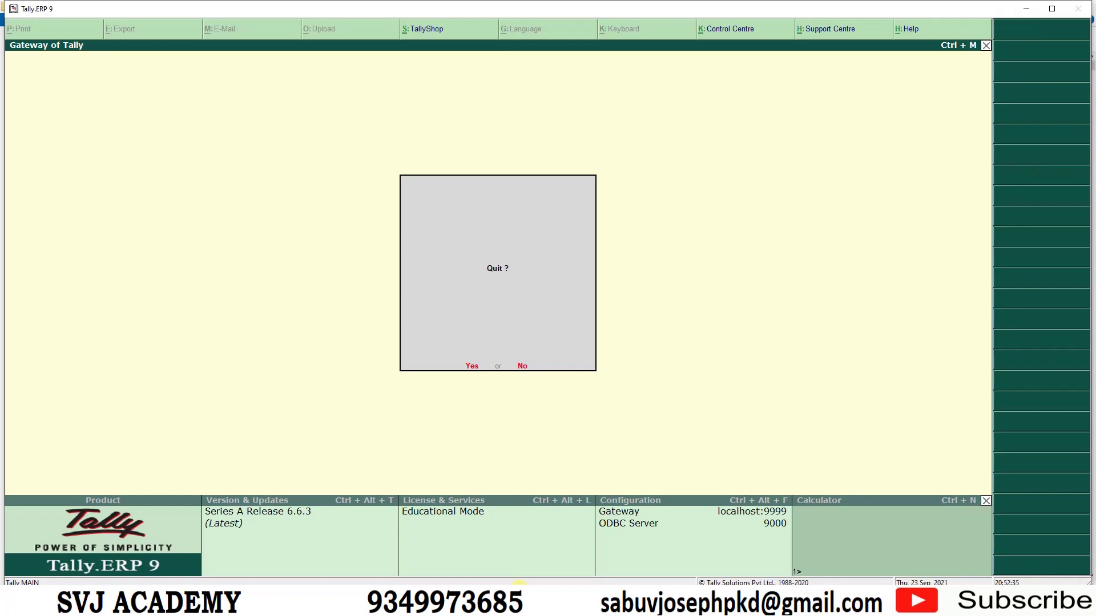
Answer No at the Quit prompt to stay on Gateway of Tally with SVJ Academy loaded.
key(n)
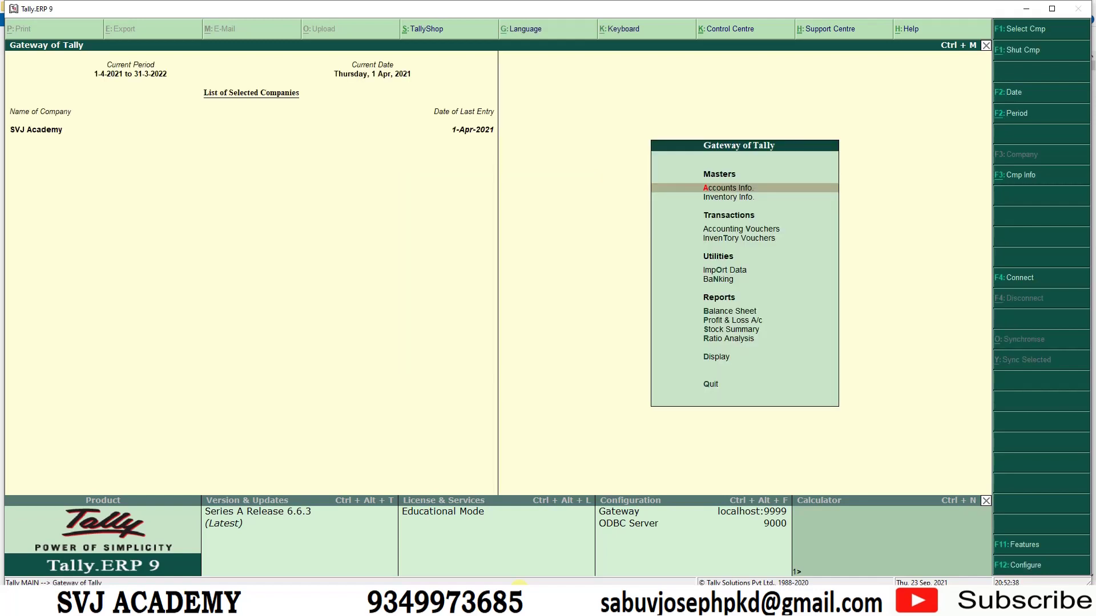